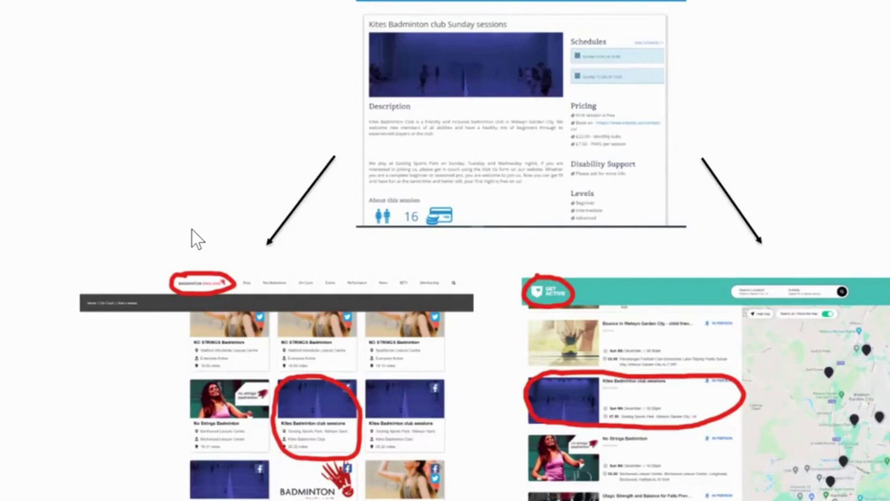
pyautogui.press('Right')
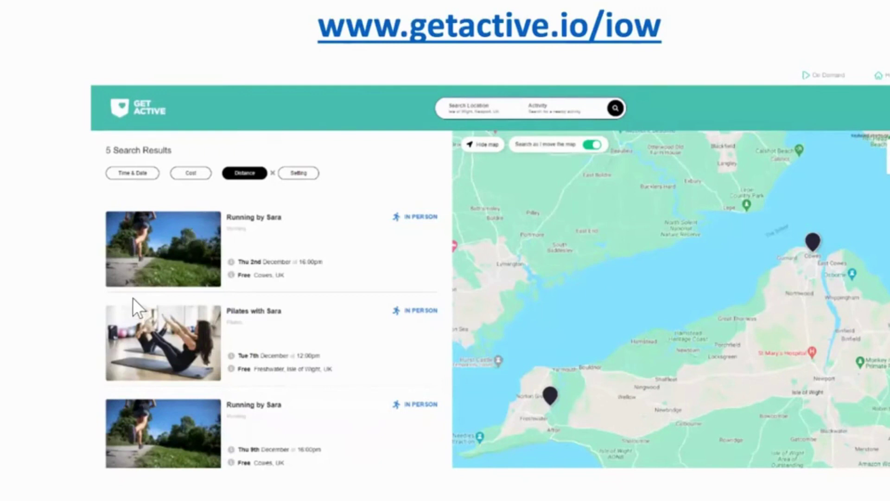
# End the slide show, returning to slide 6 of the deck in Normal view
pyautogui.press('Escape')
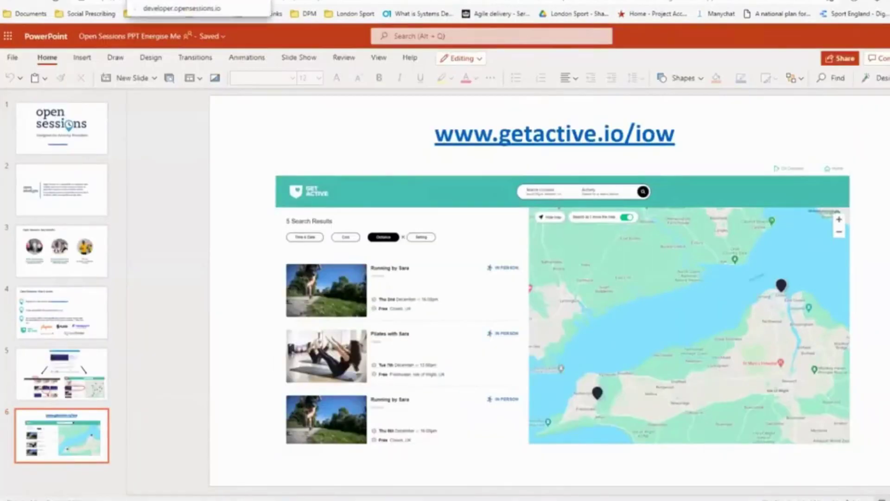
# Open the Open Sessions site and dismiss the Create your account sign-up form
pyautogui.click(153, 13)
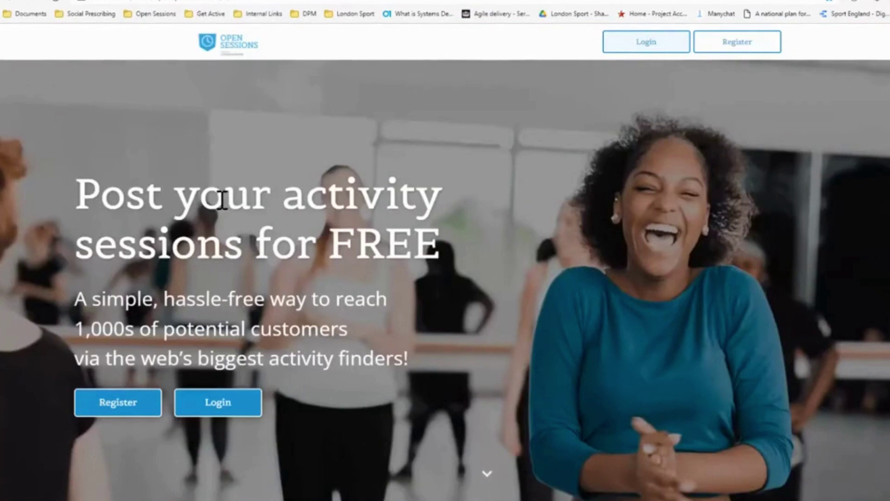
pyautogui.click(726, 49)
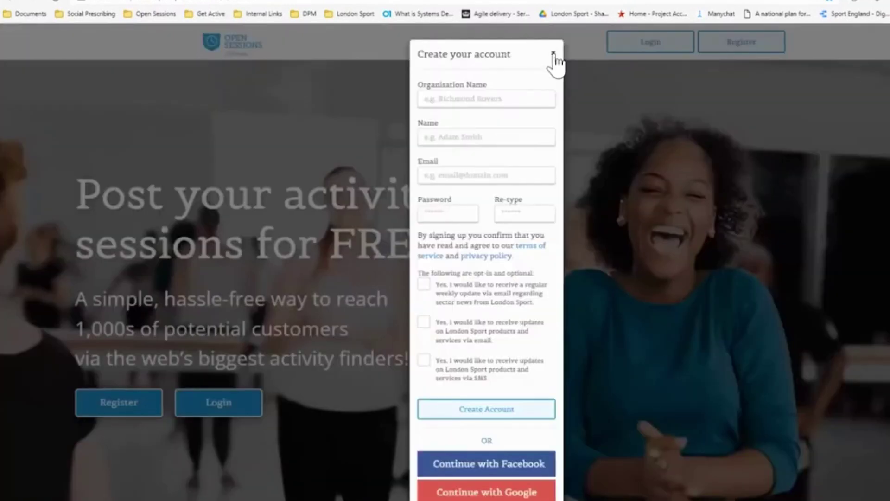
pyautogui.click(554, 55)
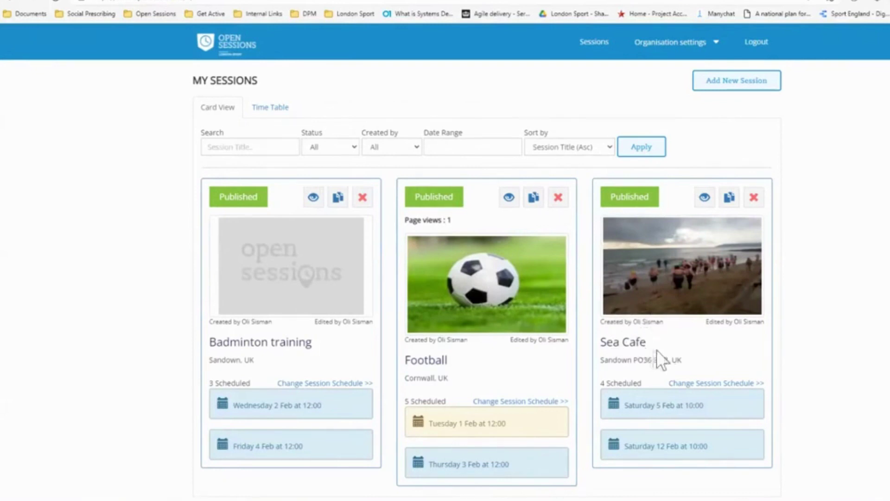
# Check the My Sessions list showing Sea Cafe in Sandown with four scheduled dates
pyautogui.moveTo(677, 361); pyautogui.dragTo(663, 361)
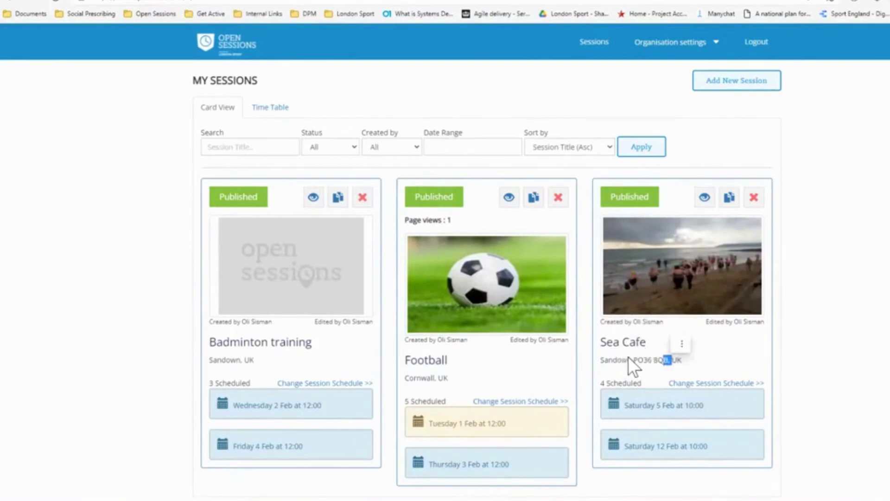
pyautogui.click(654, 13)
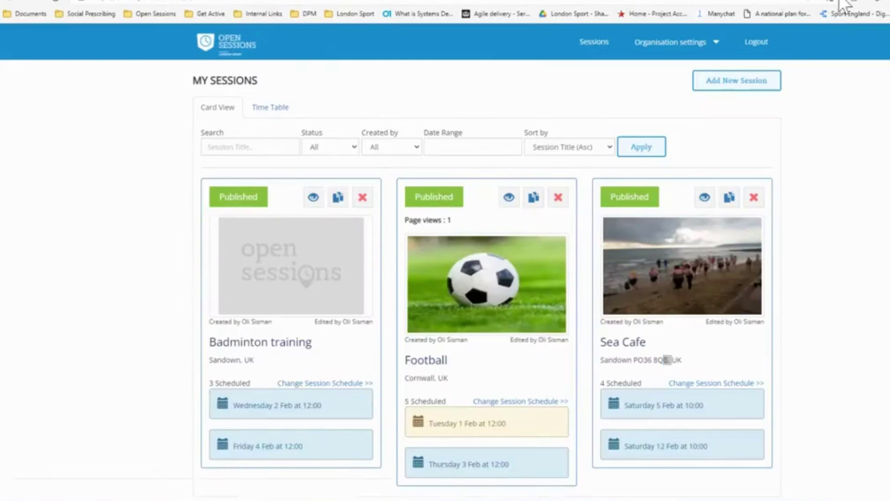
pyautogui.click(696, 1)
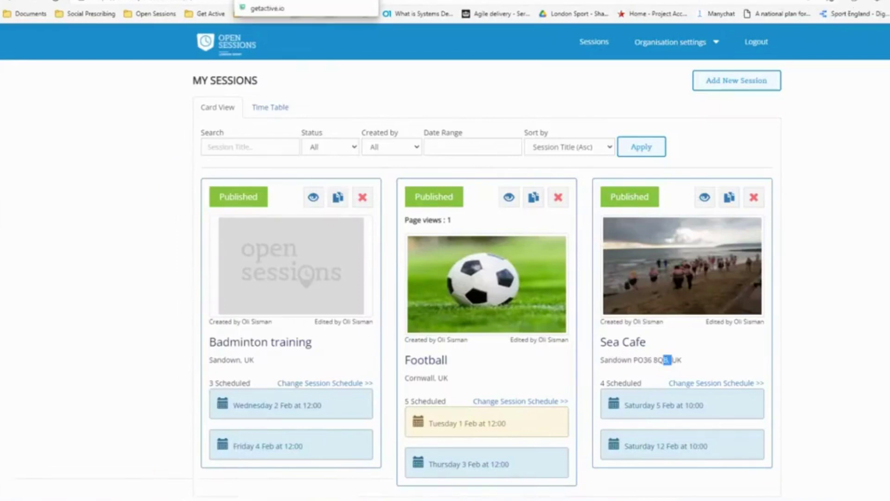
# Open Get Active and browse the Isle of Wight results for the Sea Cafe listing
pyautogui.click(343, 1)
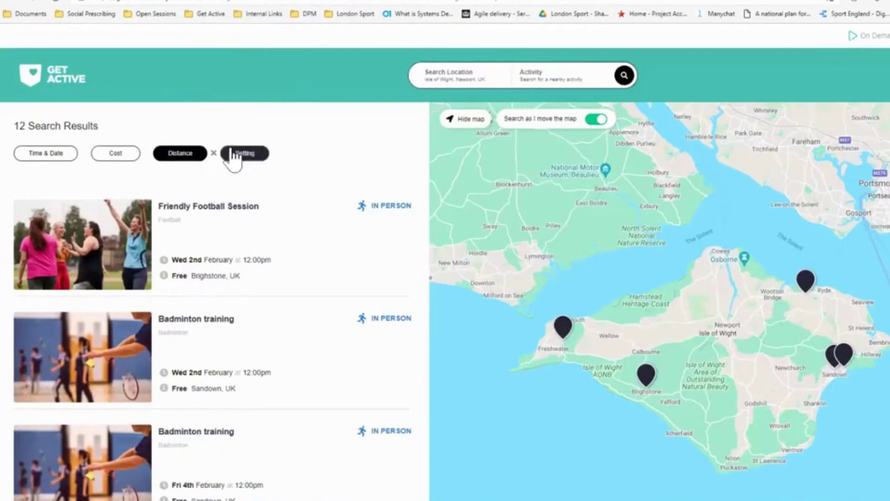
pyautogui.scroll(-8, 255, 171)
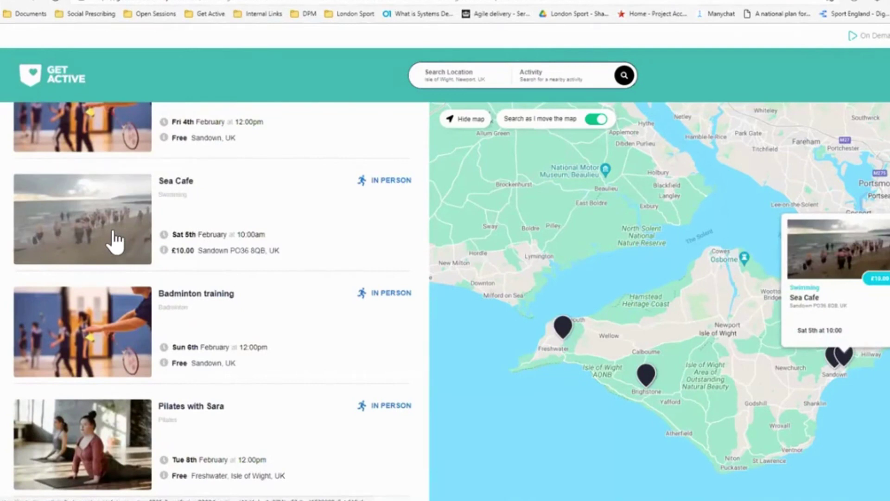
pyautogui.scroll(5, 278, 202)
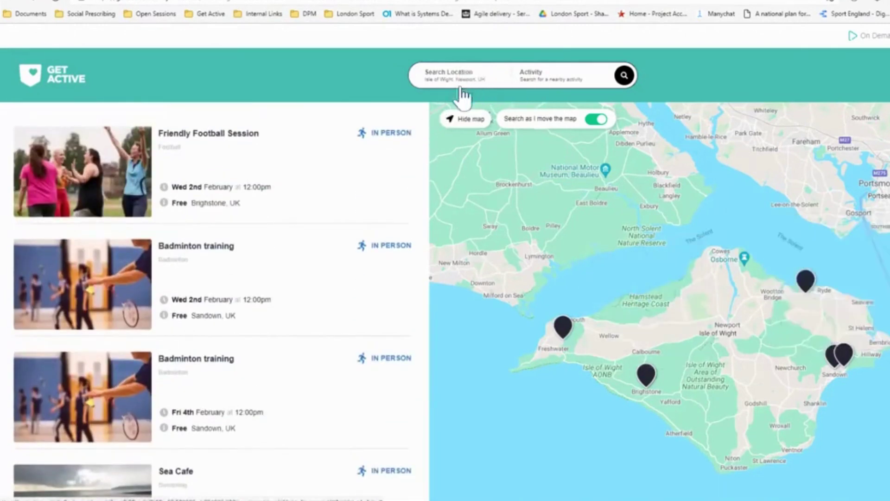
pyautogui.moveTo(215, 266)
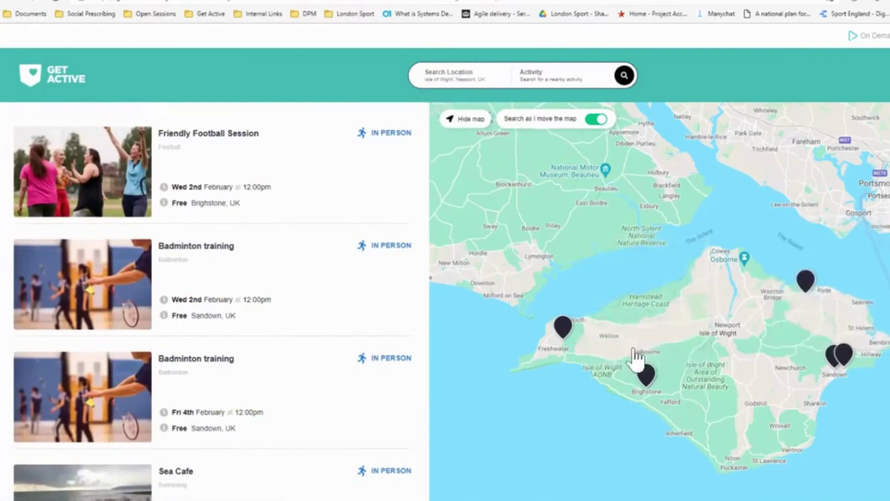
pyautogui.moveTo(272, 332)
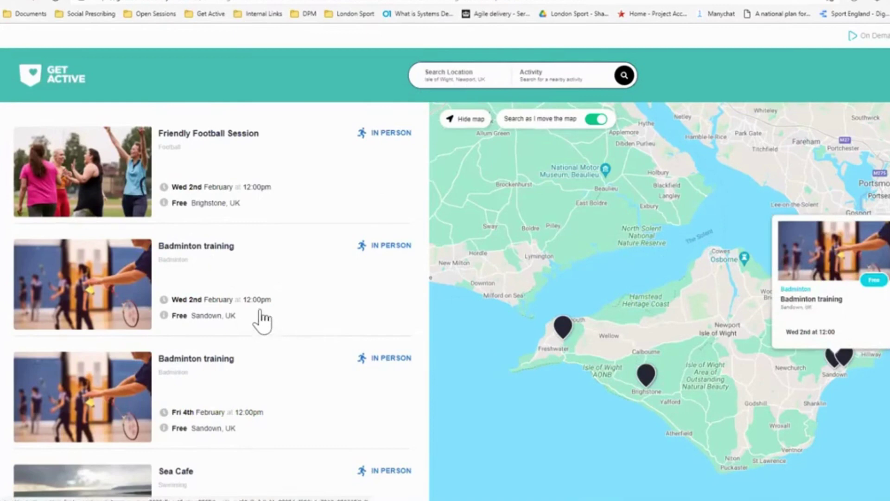
pyautogui.scroll(-3, 273, 242)
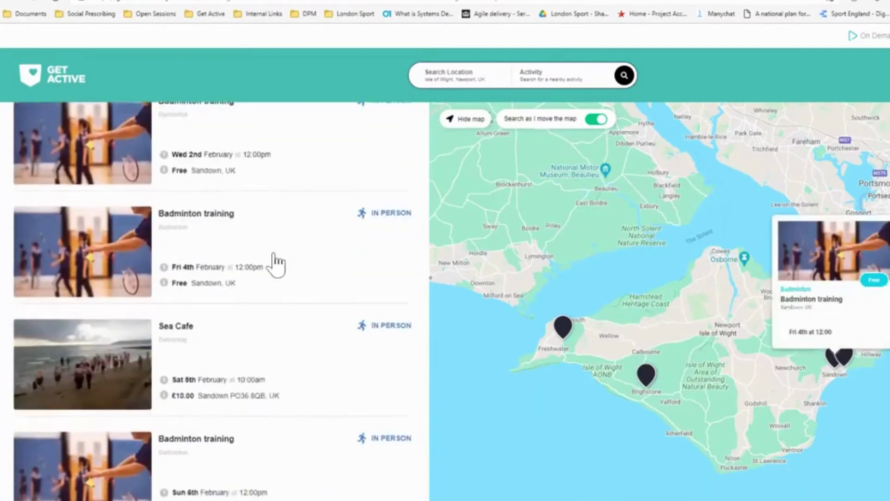
pyautogui.scroll(-5, 275, 255)
pyautogui.scroll(2, 251, 215)
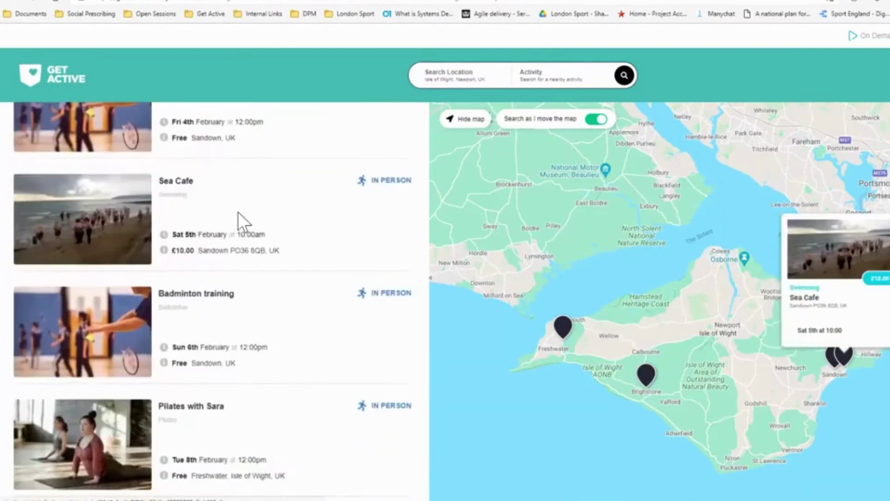
pyautogui.scroll(2, 139, 235)
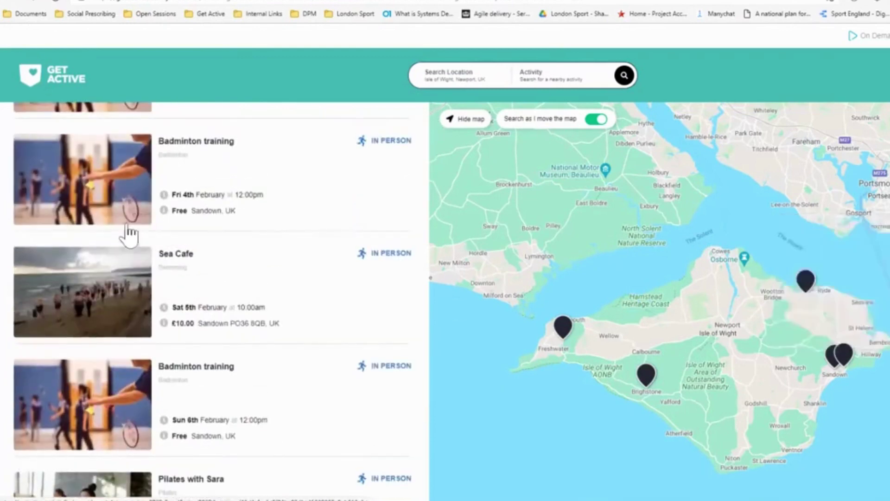
# Open the £10.00 Sea Cafe session page and read through its details
pyautogui.click(93, 281)
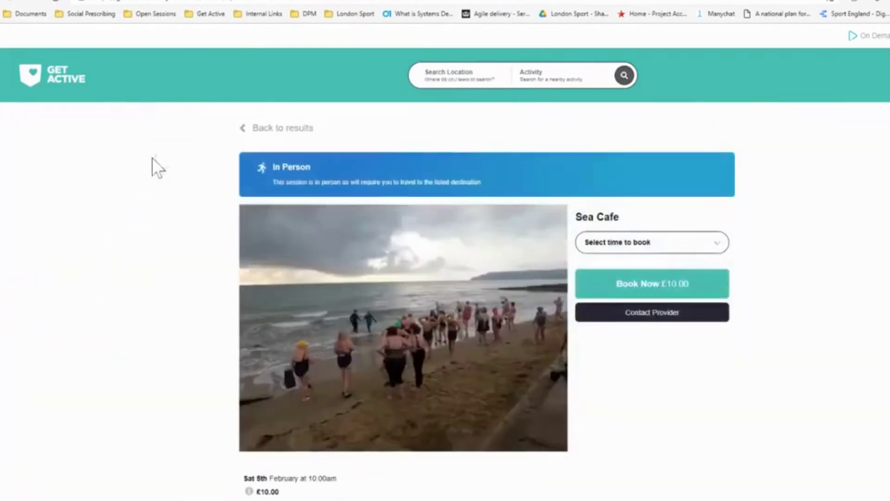
pyautogui.scroll(-5, 177, 140)
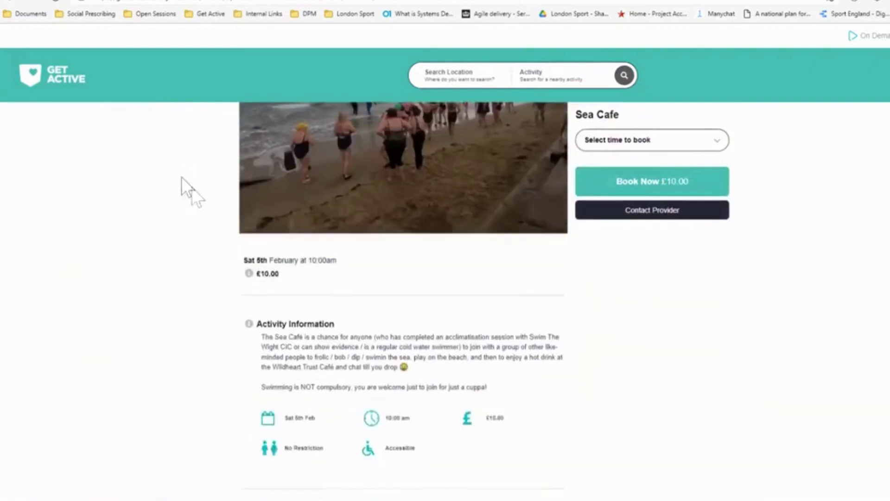
pyautogui.scroll(5, 189, 209)
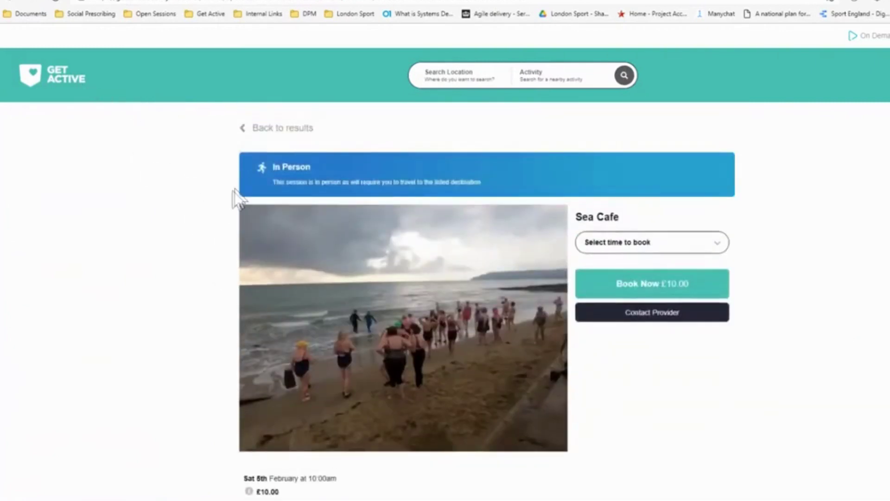
pyautogui.scroll(-2, 369, 285)
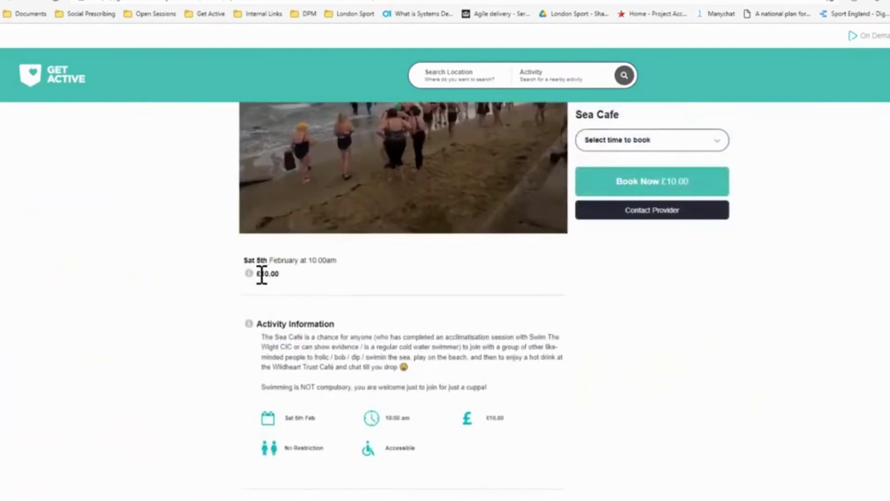
pyautogui.moveTo(264, 274); pyautogui.dragTo(276, 275)
pyautogui.scroll(-3, 277, 276)
pyautogui.scroll(-7, 337, 201)
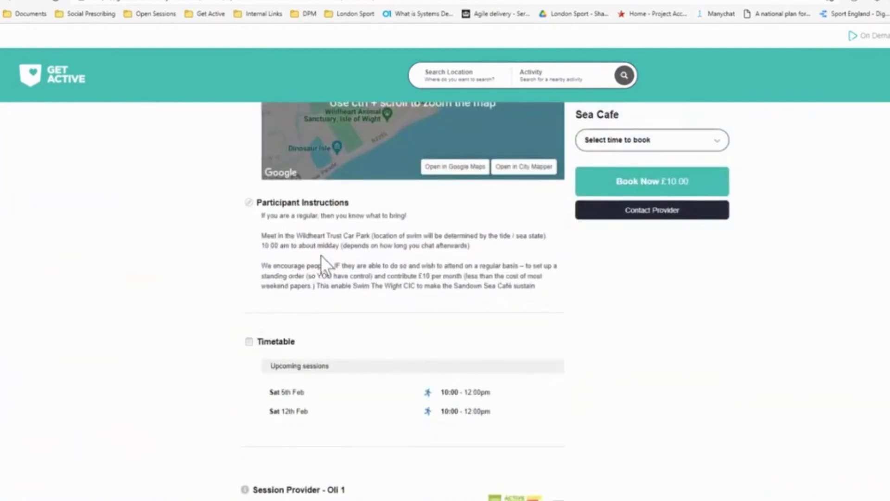
pyautogui.scroll(-3, 357, 383)
pyautogui.scroll(-2, 364, 357)
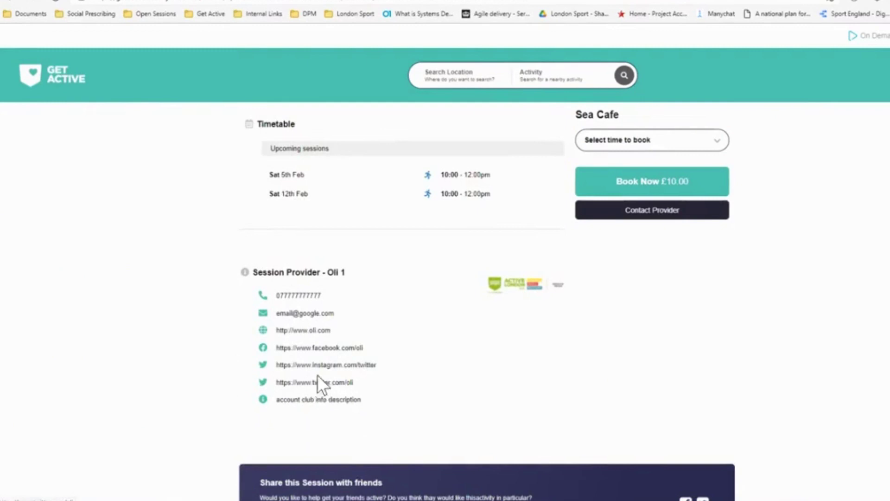
# Pick the 5th Feb 2022 (10:00 - 12:00) slot under Select time to book
pyautogui.scroll(5, 318, 371)
pyautogui.scroll(8, 190, 327)
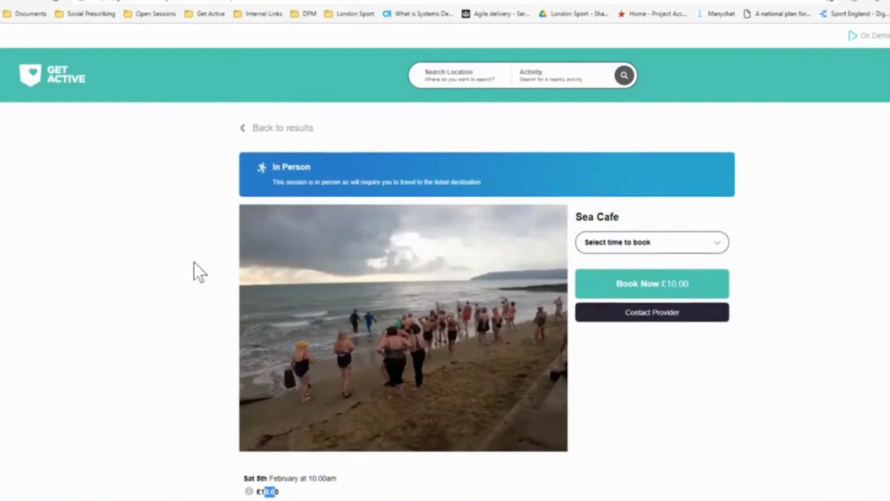
pyautogui.click(640, 244)
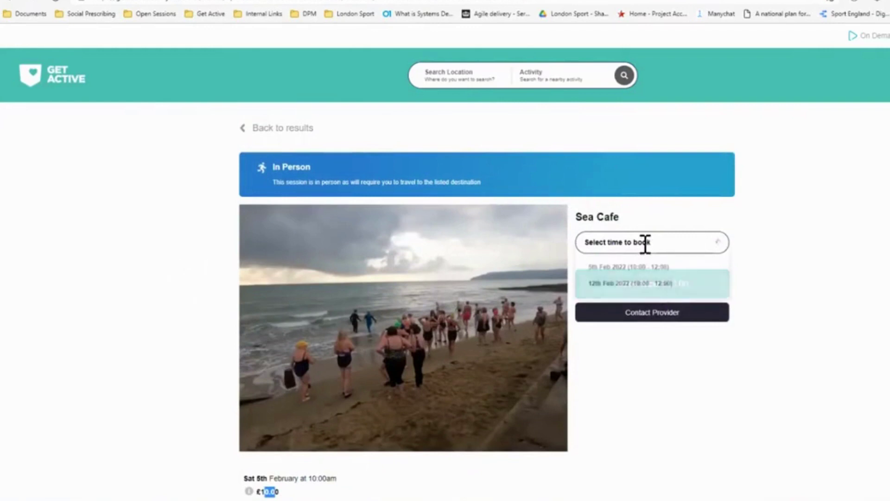
pyautogui.click(643, 267)
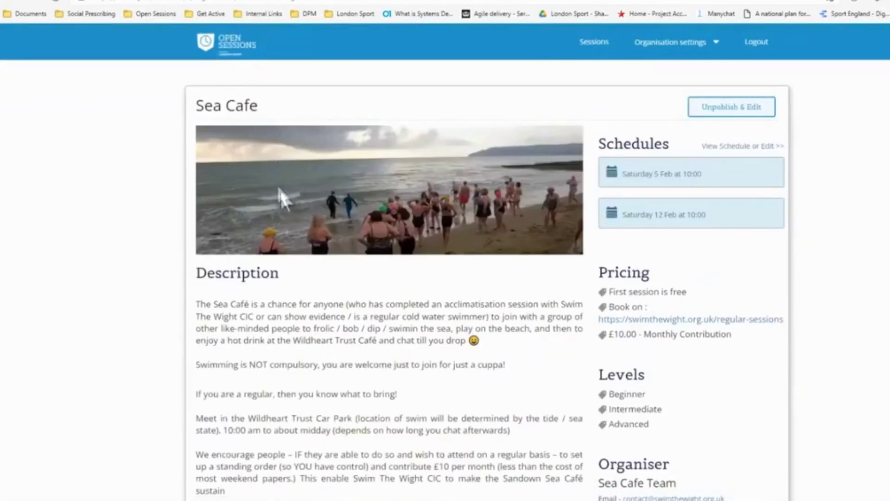
# Scroll through the Sea Cafe session's description, £10.00 monthly pricing and Saturday schedules
pyautogui.scroll(-3, 292, 194)
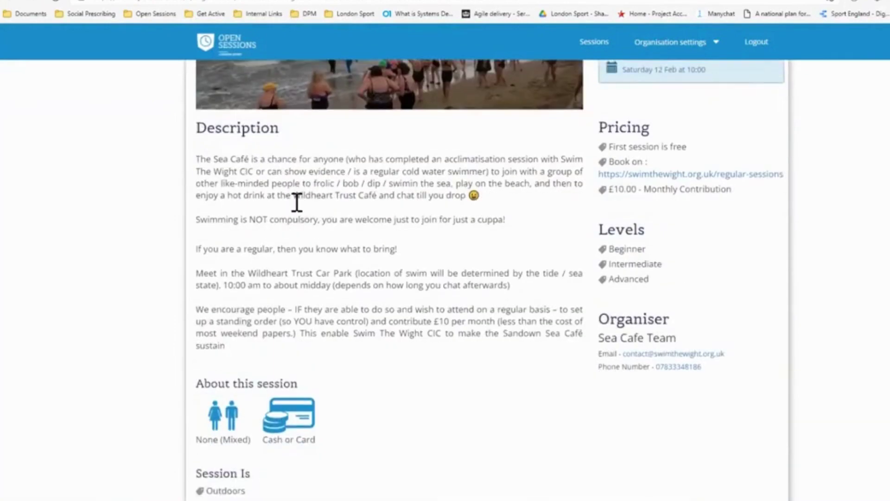
pyautogui.scroll(3, 297, 203)
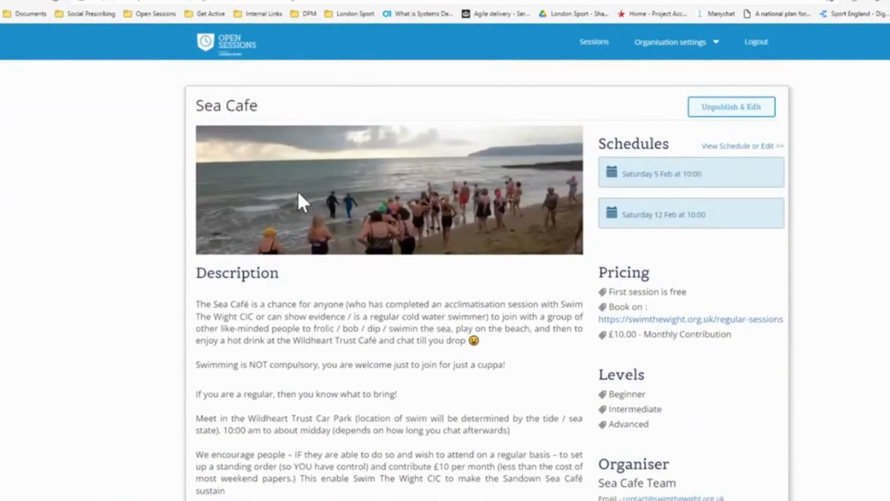
pyautogui.scroll(-2, 315, 208)
pyautogui.scroll(-3, 464, 186)
pyautogui.scroll(2, 649, 139)
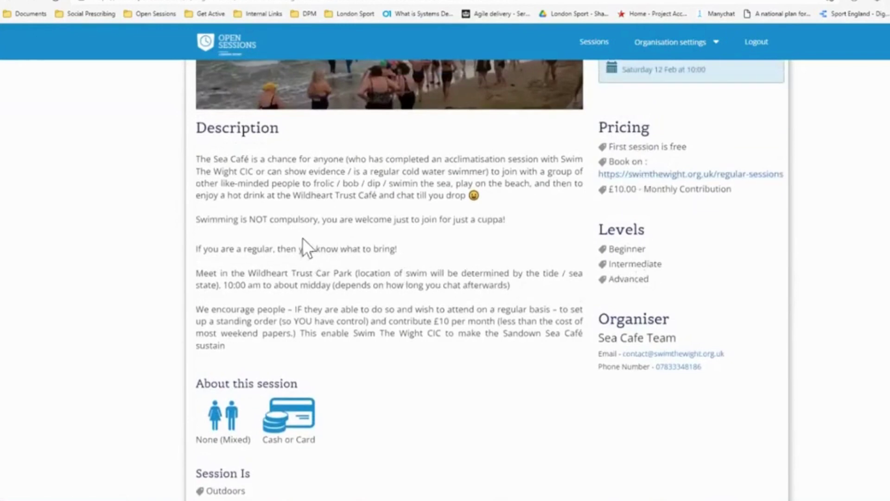
pyautogui.scroll(2, 297, 237)
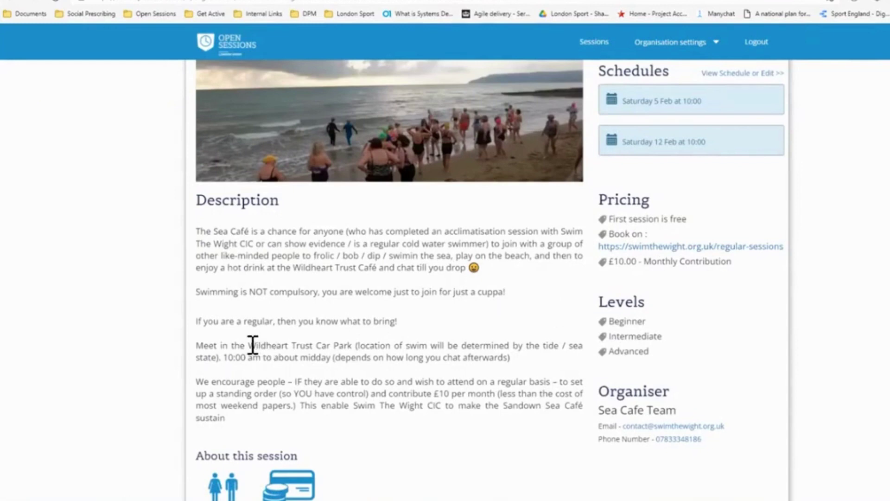
pyautogui.scroll(2, 244, 277)
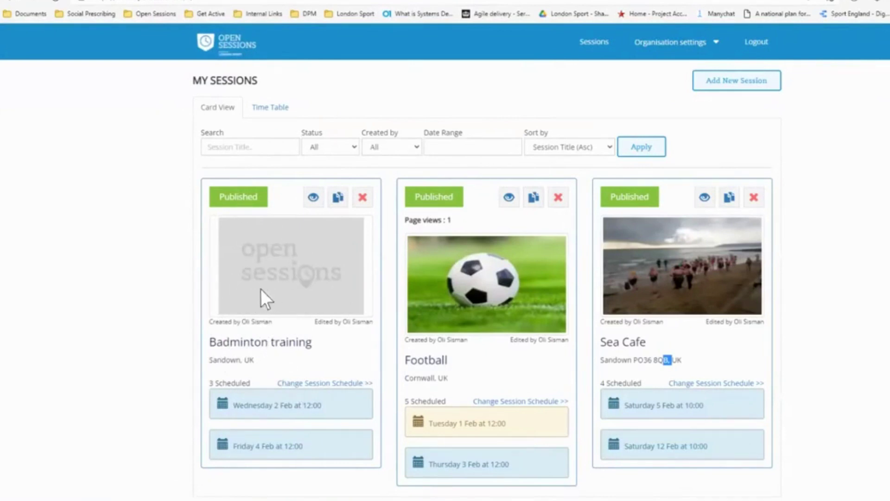
# Return from the Get Active Sea Cafe page to the results and scroll to its £10.00 card
pyautogui.click(260, 3)
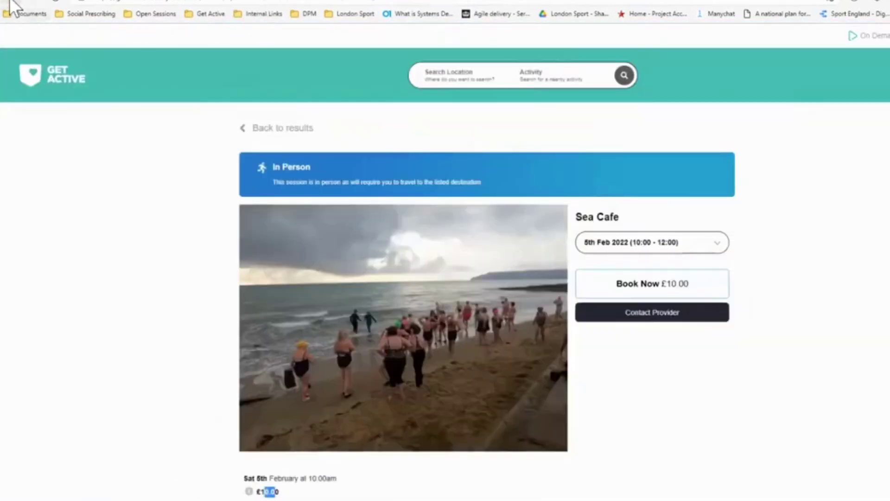
pyautogui.click(9, 2)
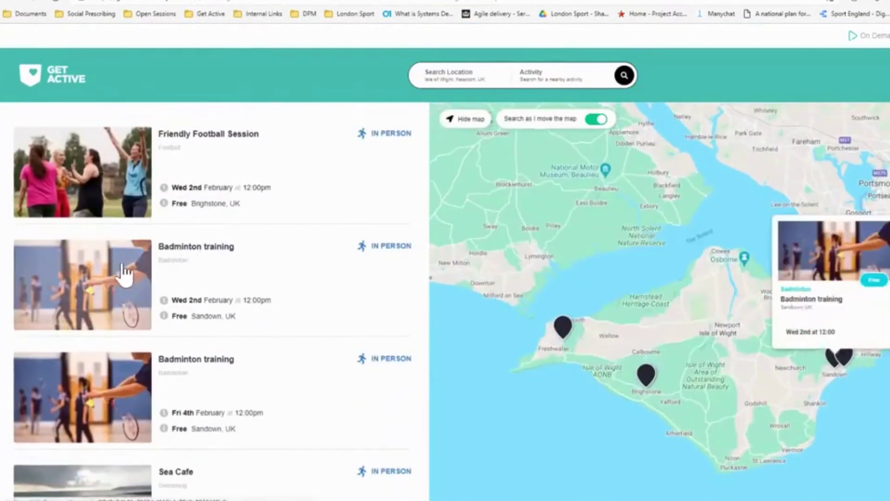
pyautogui.scroll(-2, 194, 245)
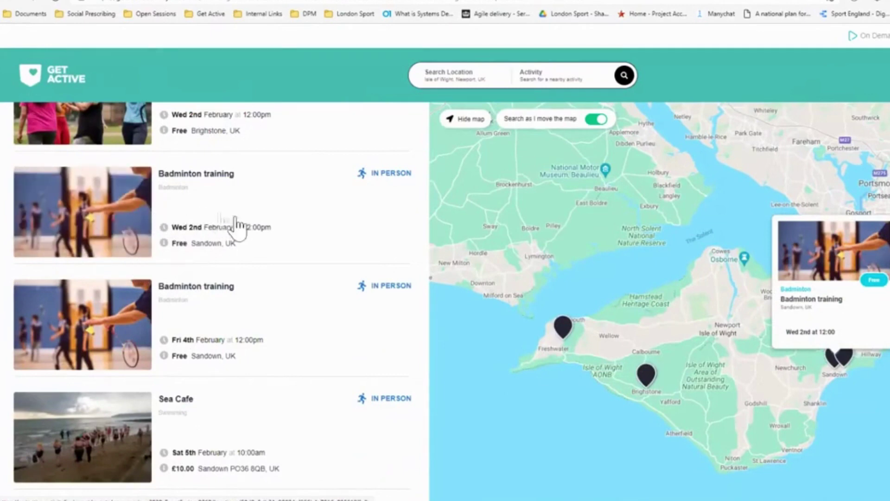
pyautogui.scroll(2, 200, 218)
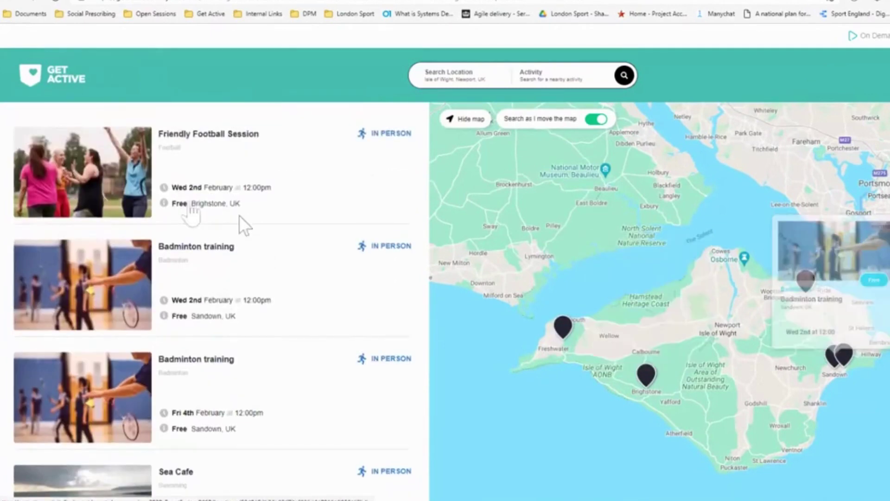
pyautogui.scroll(-2, 204, 227)
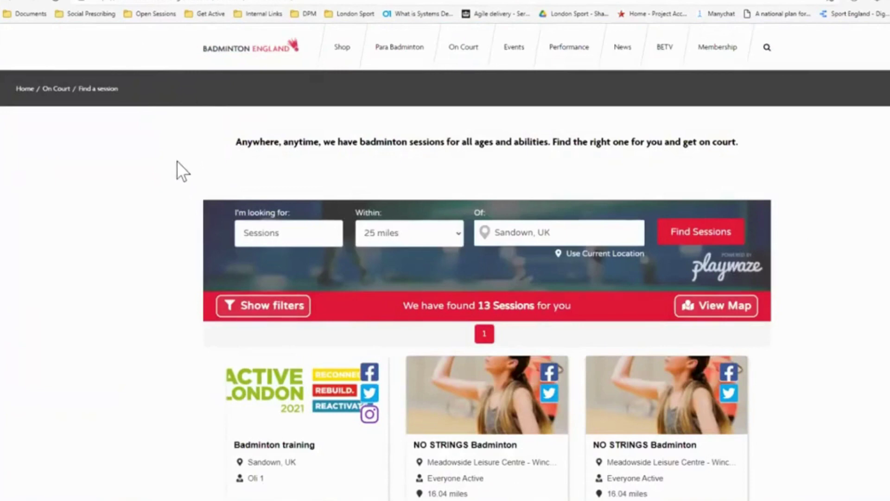
# Scroll the 13 Badminton England sessions near Sandown, then switch to the Open Sessions tab
pyautogui.scroll(-2, 179, 169)
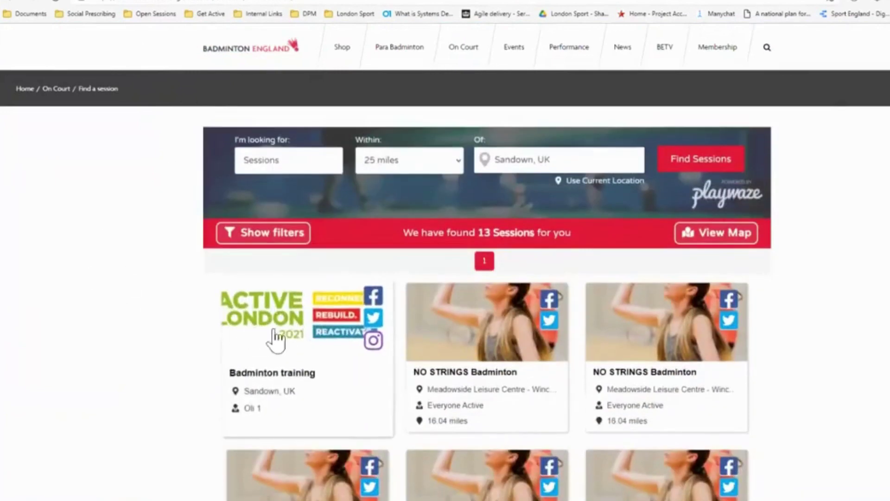
pyautogui.scroll(-2, 175, 314)
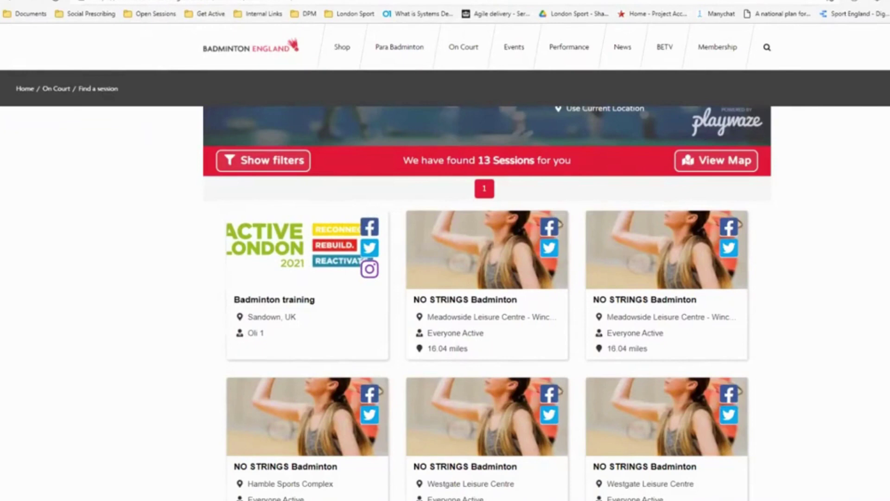
pyautogui.click(863, 2)
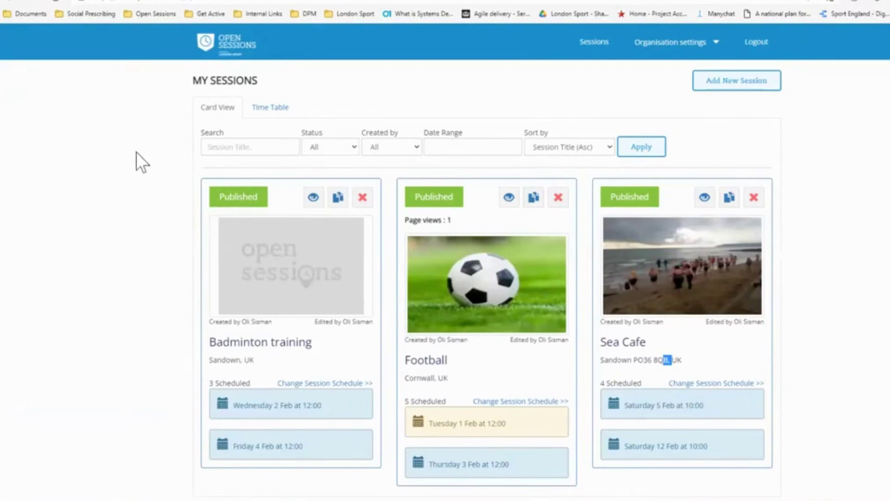
# Open Organisation Information from the organisation settings and scroll through its contact details and description
pyautogui.click(698, 43)
pyautogui.click(677, 73)
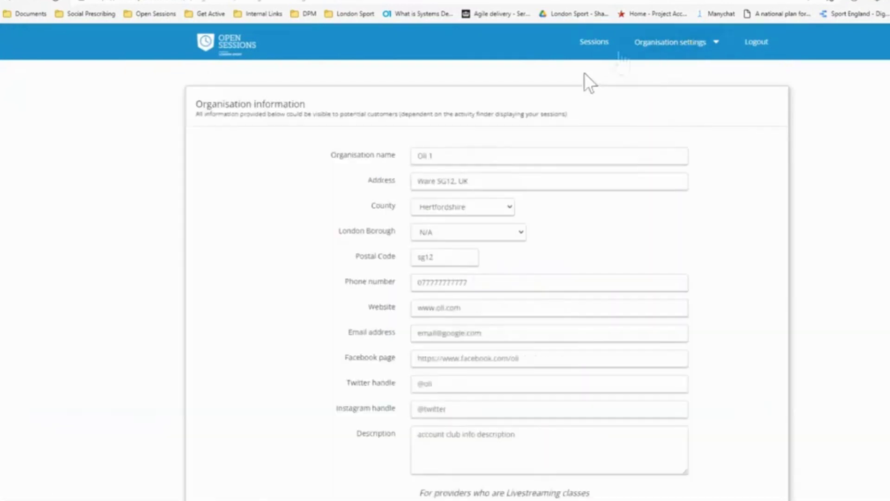
pyautogui.scroll(-2, 307, 162)
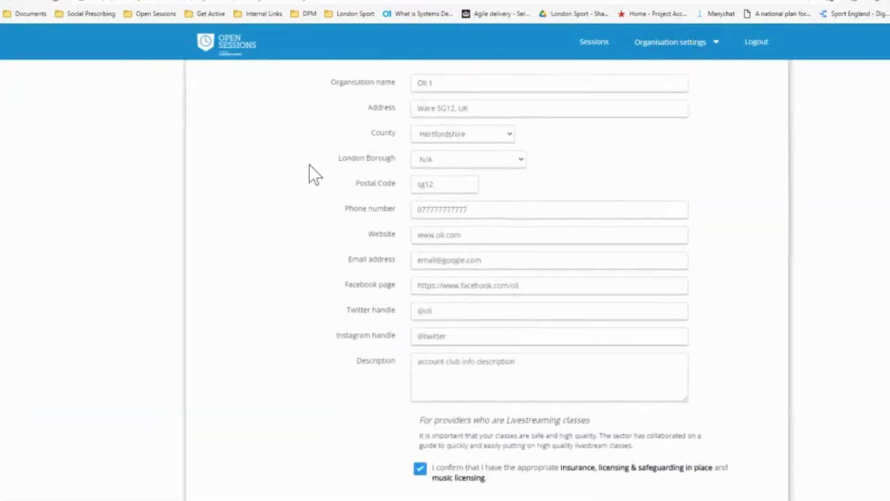
pyautogui.scroll(2, 310, 162)
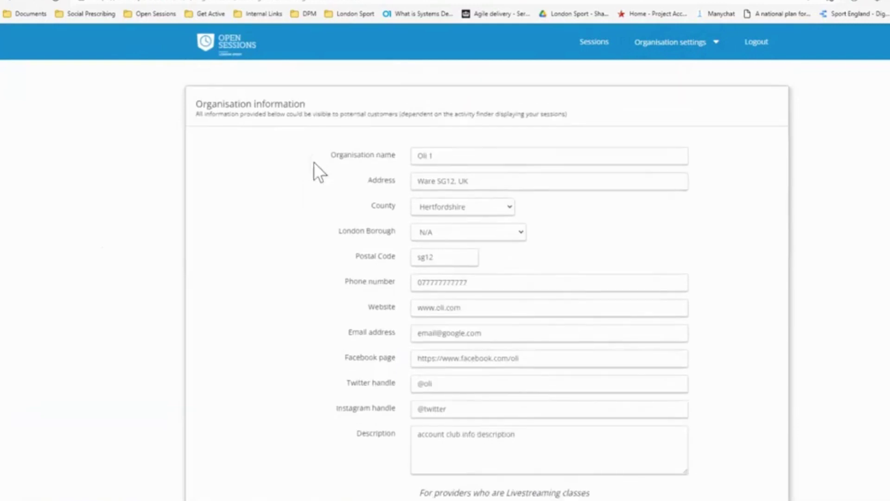
pyautogui.scroll(-2, 400, 231)
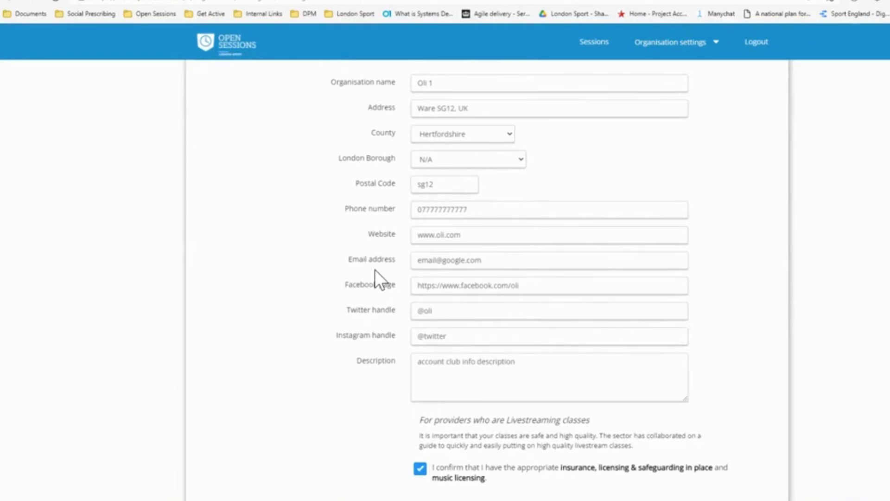
pyautogui.scroll(-3, 375, 269)
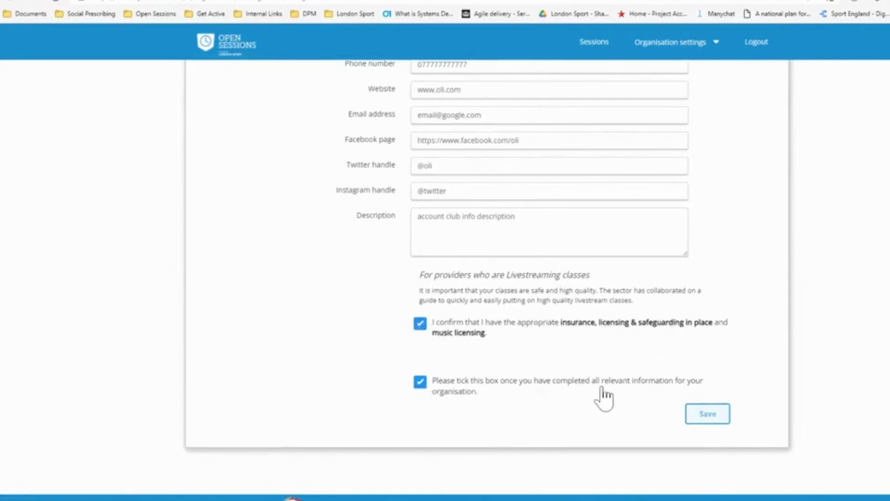
pyautogui.scroll(3, 578, 344)
pyautogui.scroll(2, 575, 346)
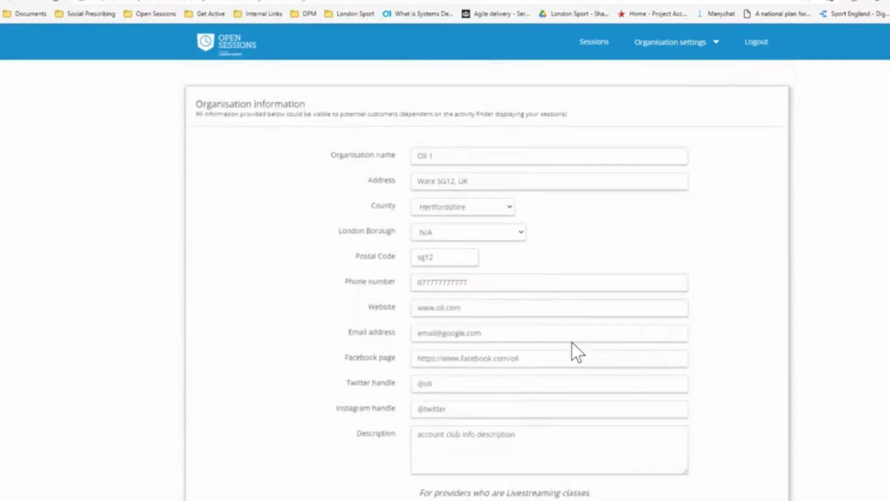
# Look through a blank Describe your activity form, then return to the My Sessions list
pyautogui.click(222, 41)
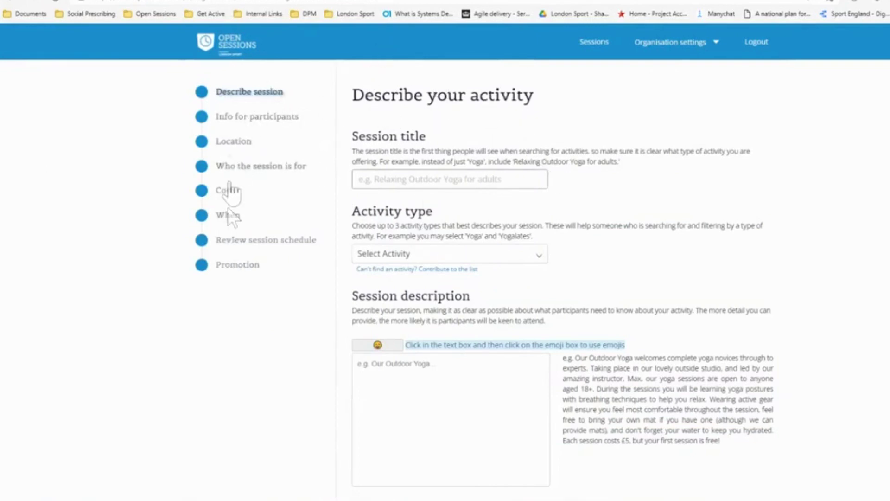
pyautogui.scroll(-2, 417, 92)
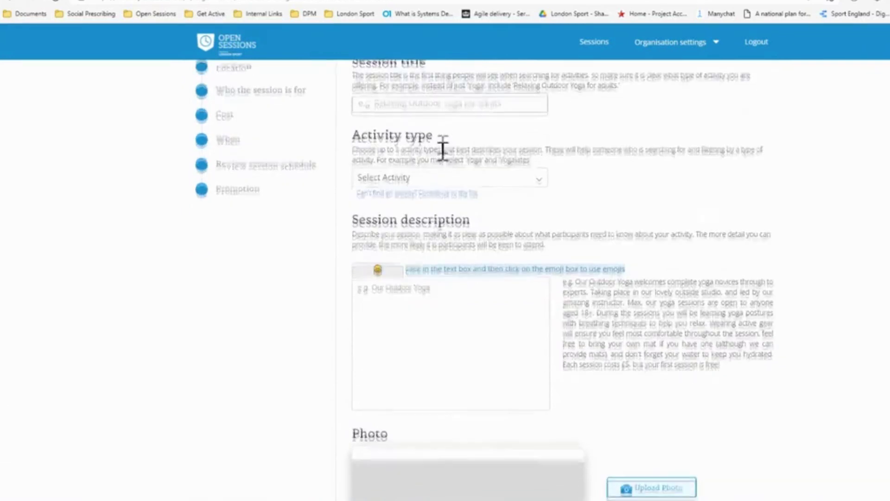
pyautogui.scroll(-5, 439, 213)
pyautogui.scroll(7, 441, 209)
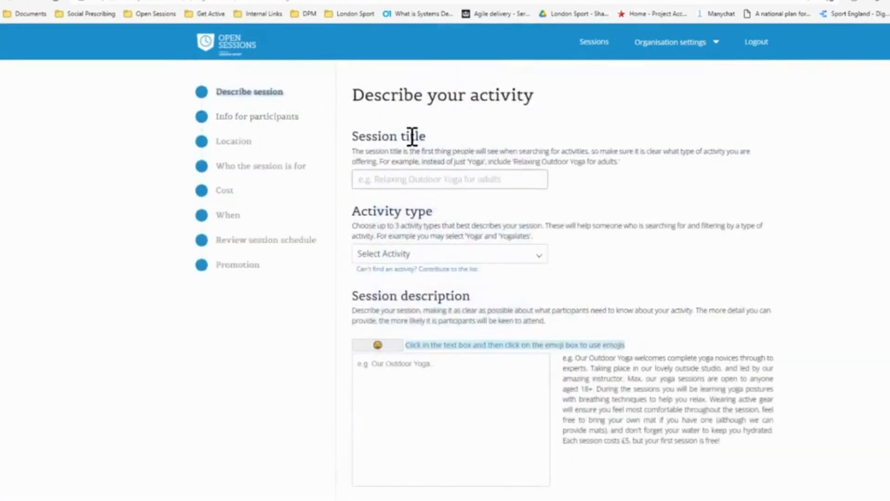
pyautogui.scroll(-7, 418, 135)
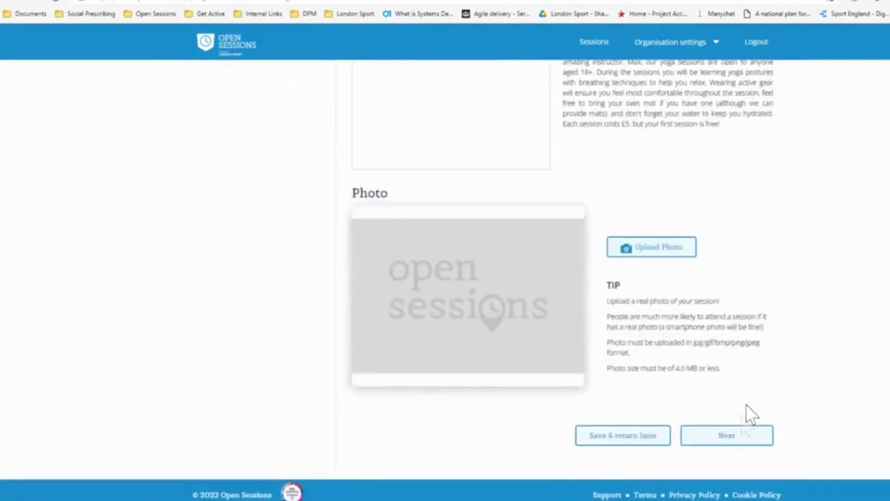
pyautogui.scroll(7, 330, 173)
pyautogui.moveTo(364, 226)
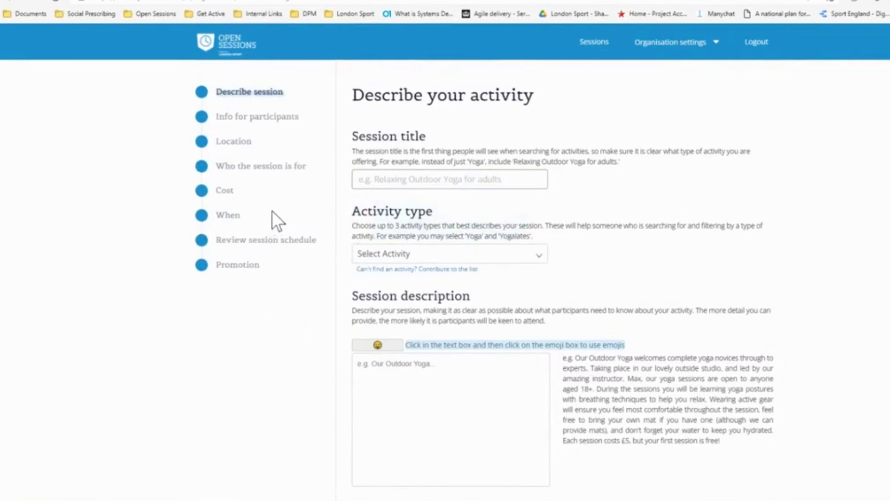
pyautogui.click(218, 46)
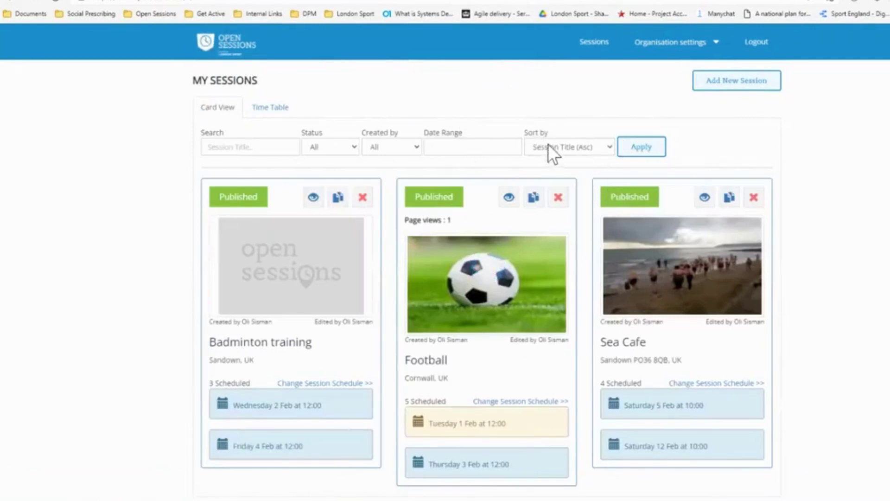
# Open the Sea Cafe session card's details so it can be edited
pyautogui.scroll(-1, 551, 149)
pyautogui.click(703, 144)
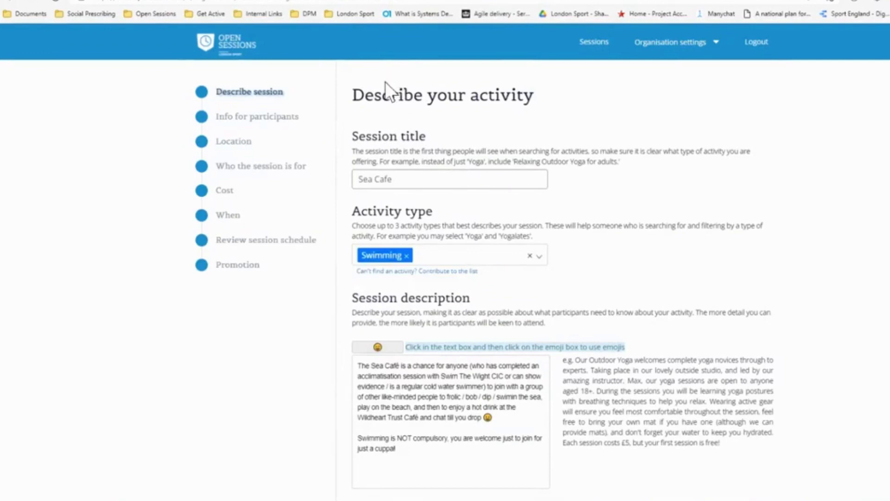
# Insert 'Ocean Swimming with the' before 'Sea Cafe' in the Session title field
pyautogui.scroll(-3, 387, 77)
pyautogui.scroll(3, 389, 81)
pyautogui.moveTo(467, 162); pyautogui.dragTo(485, 163)
pyautogui.click(412, 181)
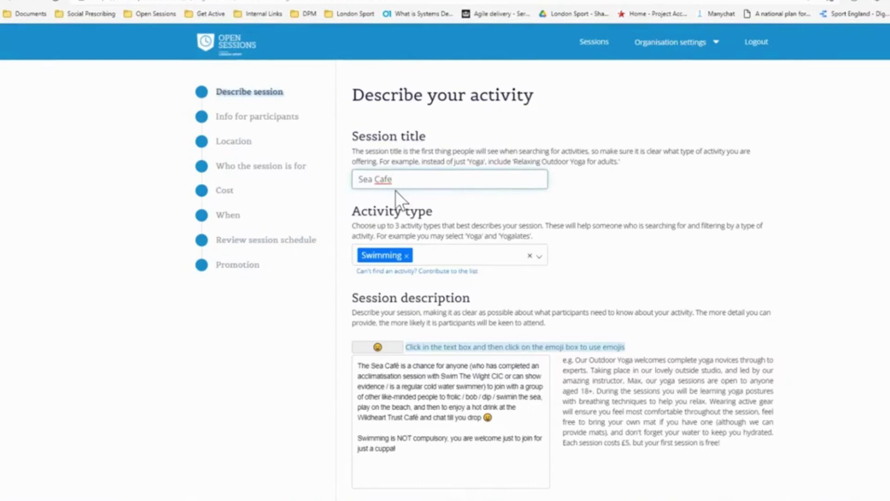
pyautogui.click(361, 181)
pyautogui.write('Ocean Swimming with the')
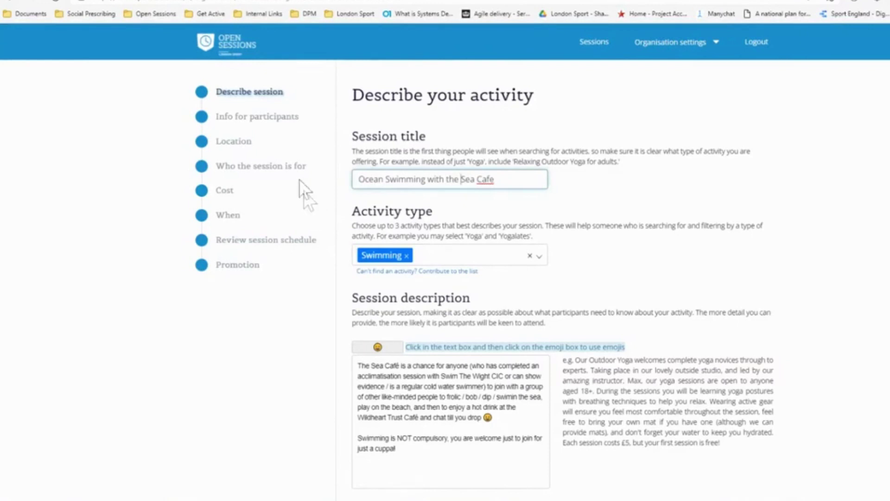
pyautogui.scroll(-2, 298, 185)
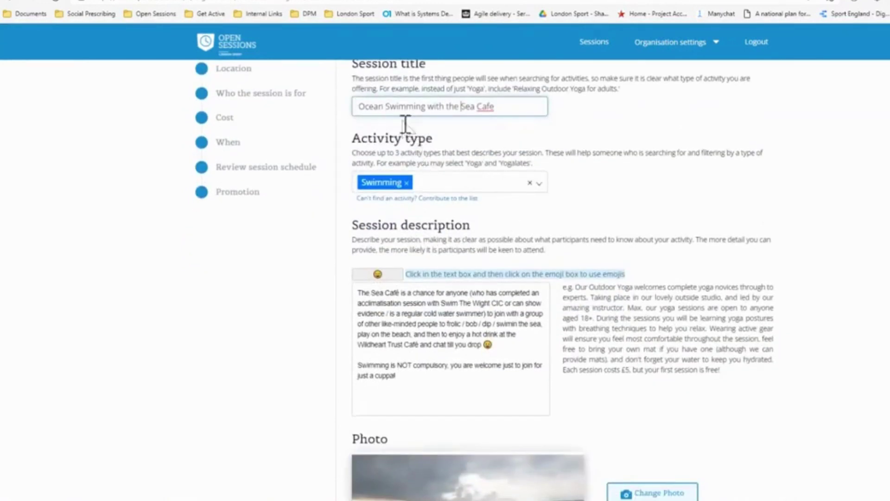
pyautogui.click(539, 185)
pyautogui.scroll(-6, 436, 280)
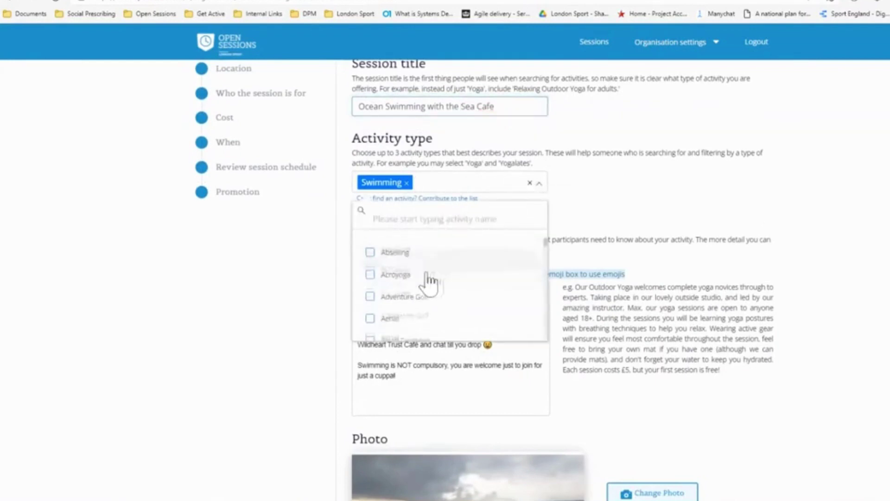
pyautogui.scroll(-3, 407, 285)
pyautogui.scroll(6, 415, 232)
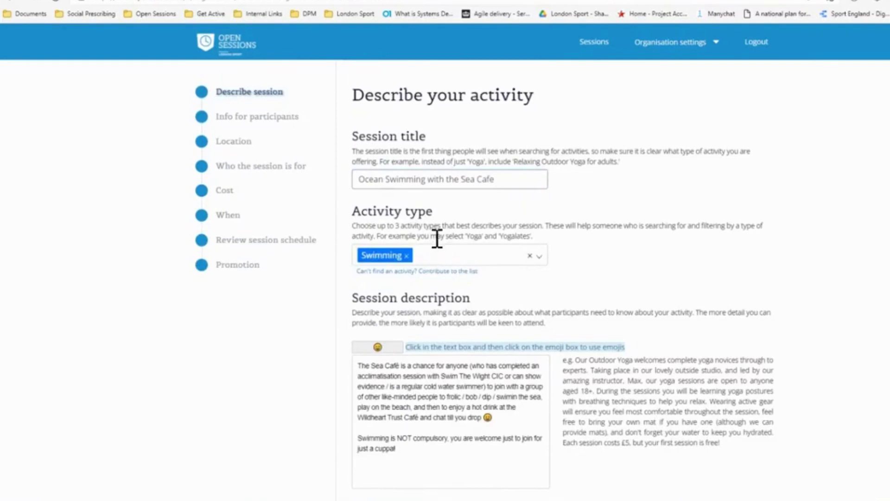
pyautogui.scroll(-3, 427, 228)
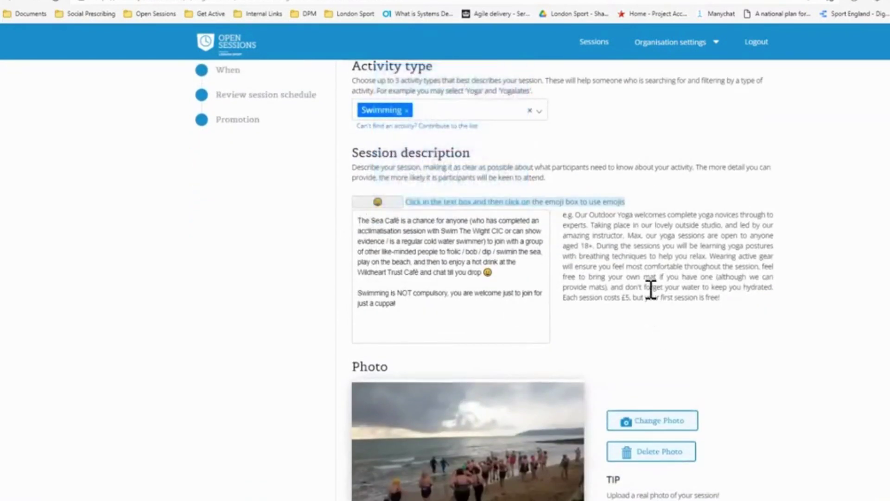
pyautogui.moveTo(430, 268)
pyautogui.moveTo(576, 215); pyautogui.dragTo(715, 295)
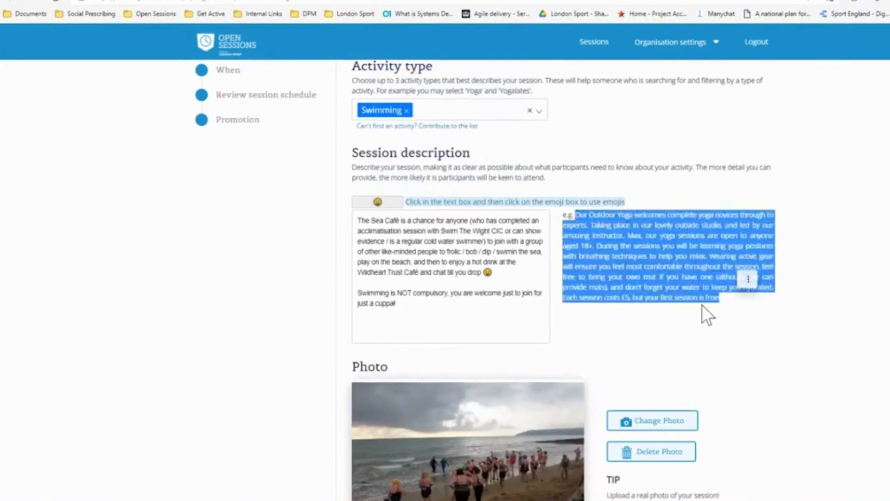
pyautogui.click(663, 293)
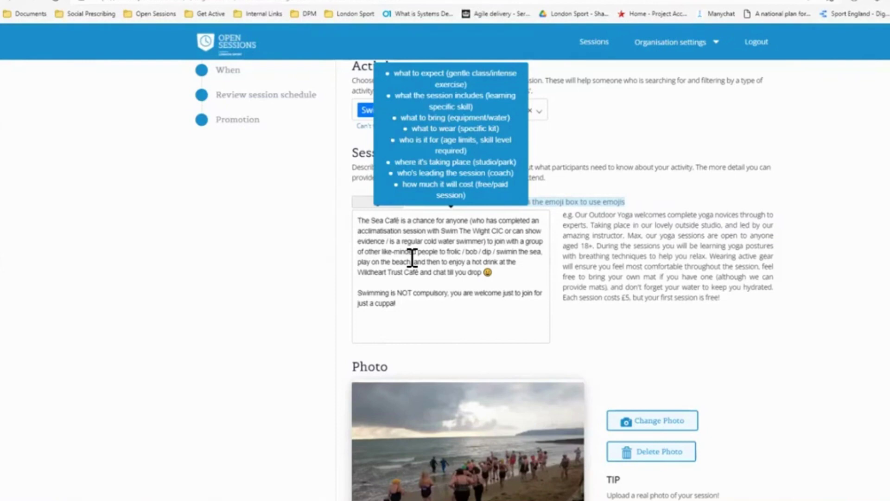
pyautogui.click(490, 273)
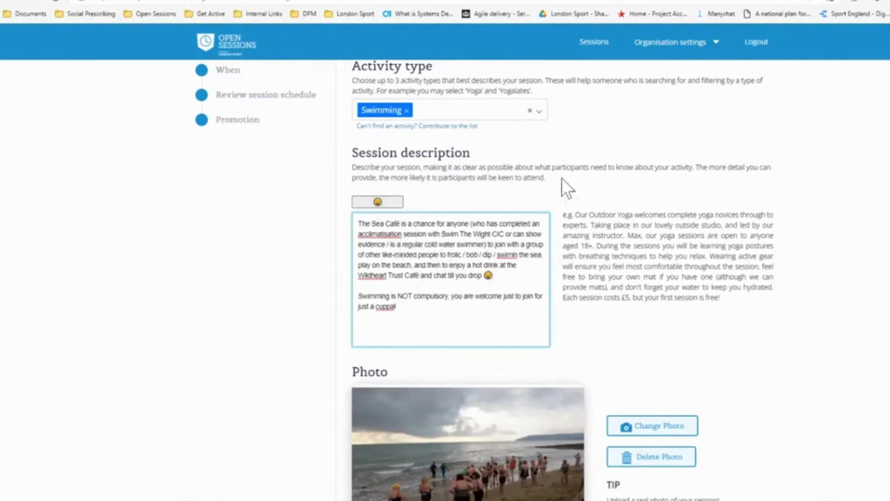
# Scroll down the form to the beach swimmers photo in the Photo section
pyautogui.scroll(-4, 561, 177)
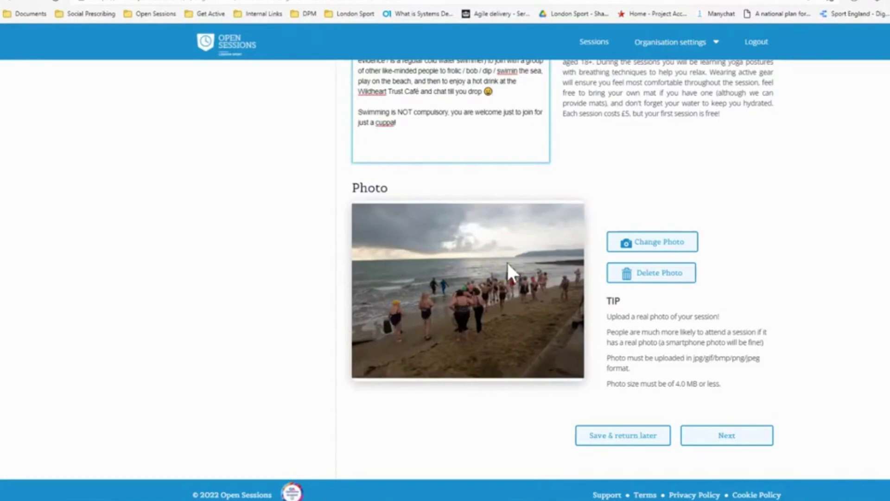
# Go to the For participants page and enter the leader's name under 'Who is leading the session?'
pyautogui.click(727, 436)
pyautogui.scroll(4, 650, 297)
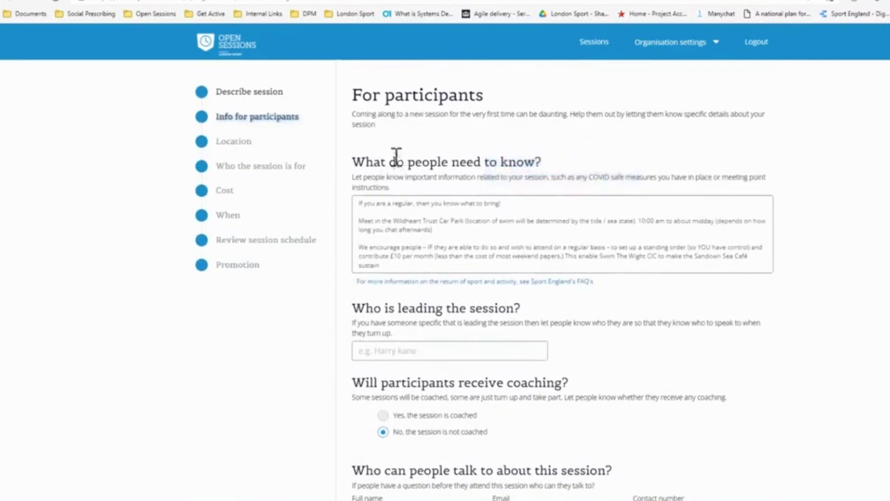
pyautogui.scroll(-2, 397, 157)
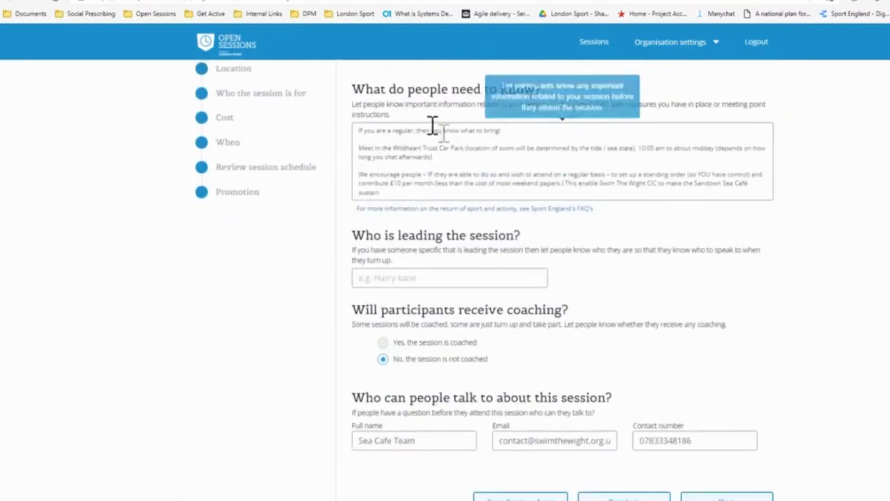
pyautogui.scroll(2, 424, 161)
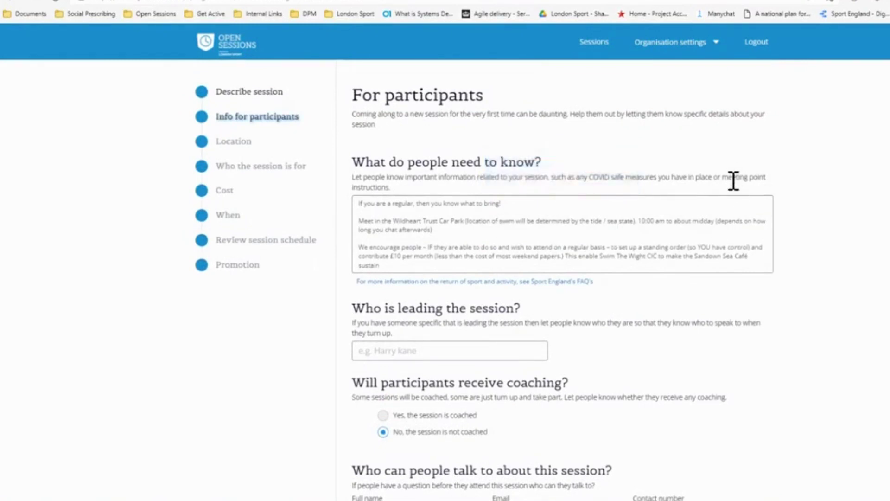
pyautogui.moveTo(405, 221); pyautogui.dragTo(454, 221)
pyautogui.click(445, 232)
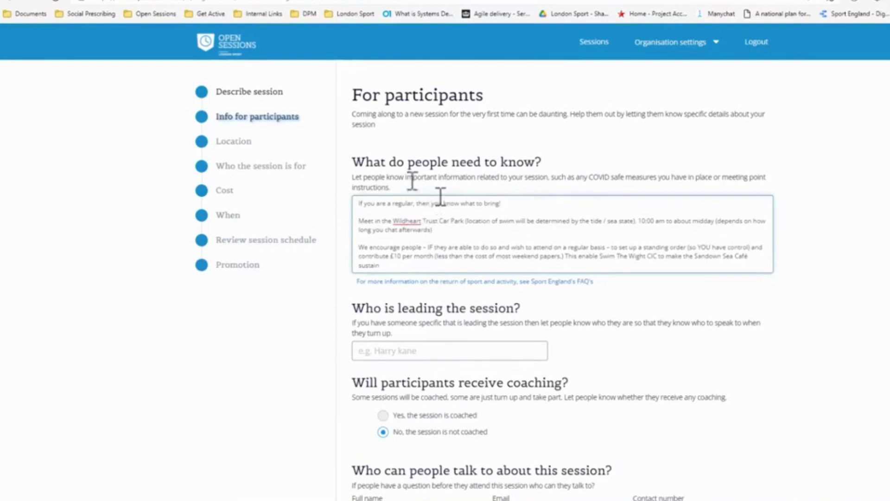
pyautogui.scroll(-3, 441, 181)
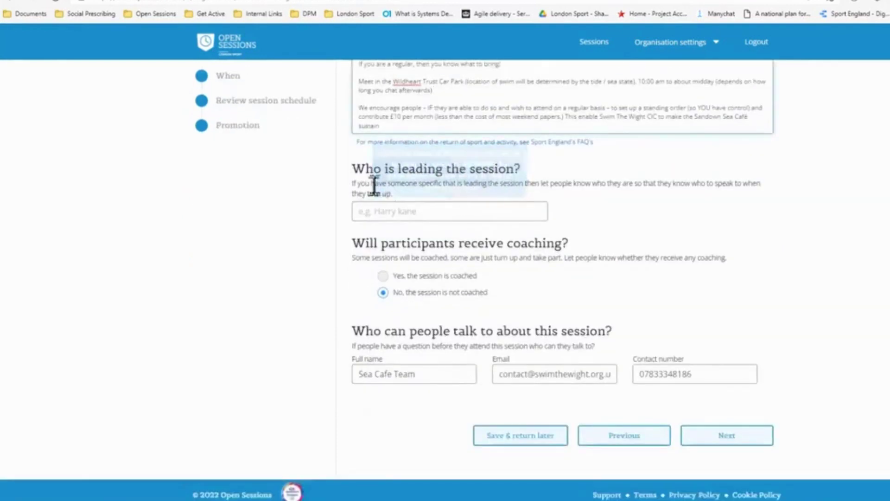
pyautogui.click(403, 213)
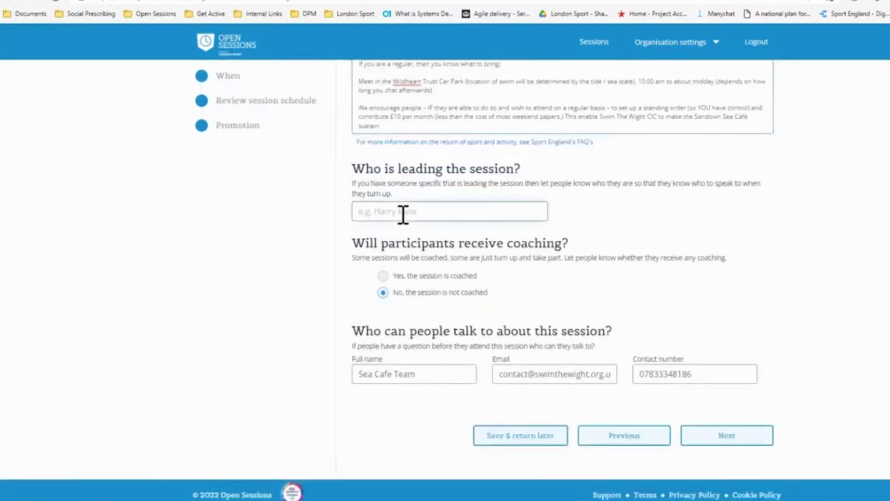
pyautogui.write('Olli')
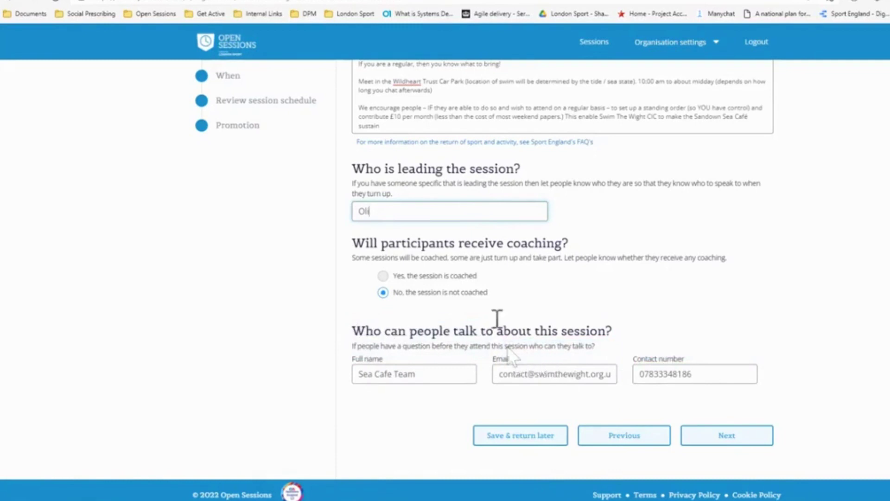
# On the location step, drag the map pin onto Yaverland Car Park
pyautogui.click(725, 438)
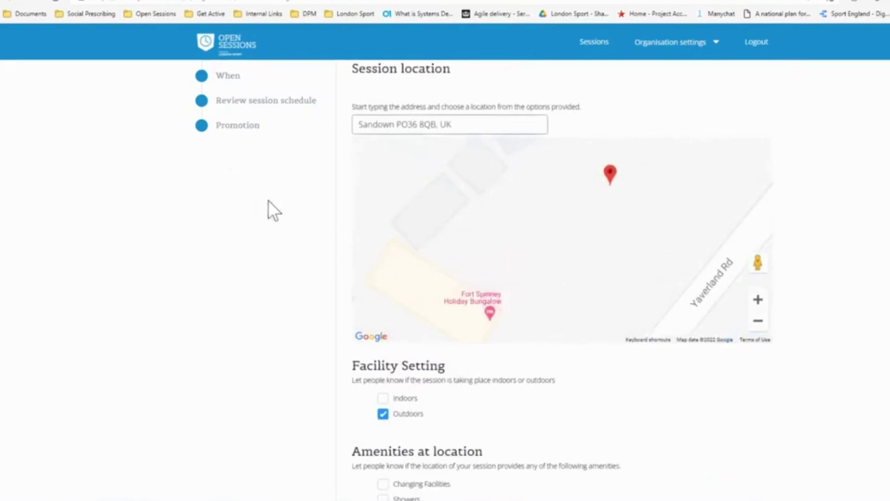
pyautogui.scroll(2, 274, 211)
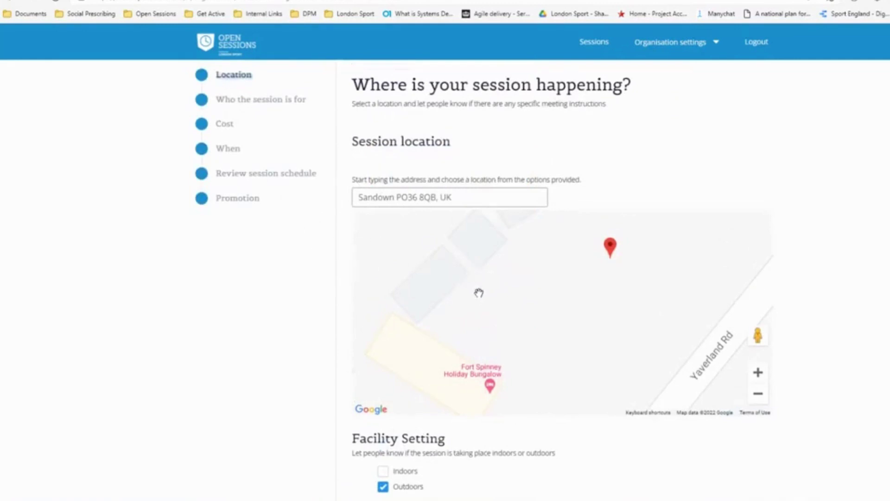
pyautogui.scroll(-4, 525, 258)
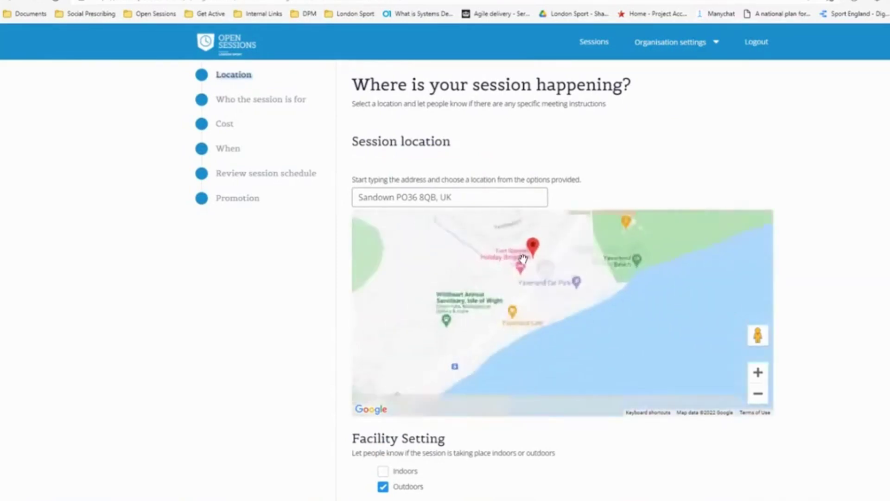
pyautogui.scroll(2, 556, 258)
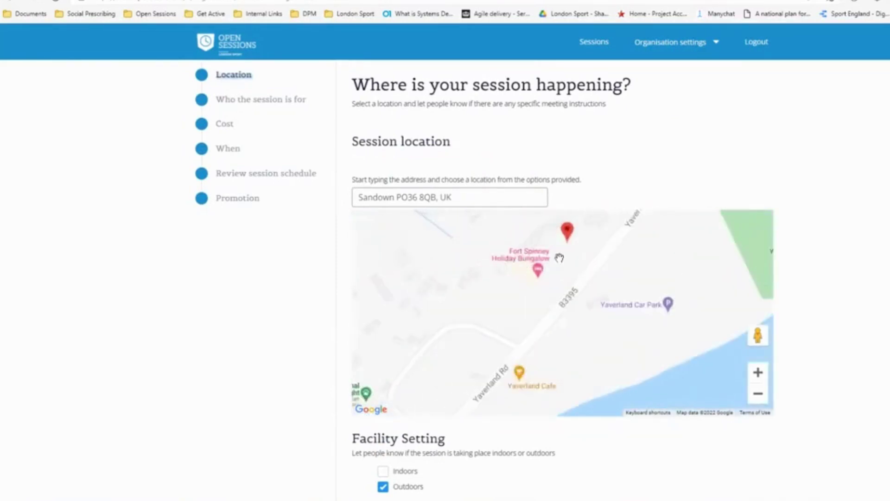
pyautogui.moveTo(570, 234)
pyautogui.mouseDown()
pyautogui.moveTo(579, 248)
pyautogui.moveTo(569, 303)
pyautogui.moveTo(540, 369)
pyautogui.moveTo(672, 304)
pyautogui.mouseUp()
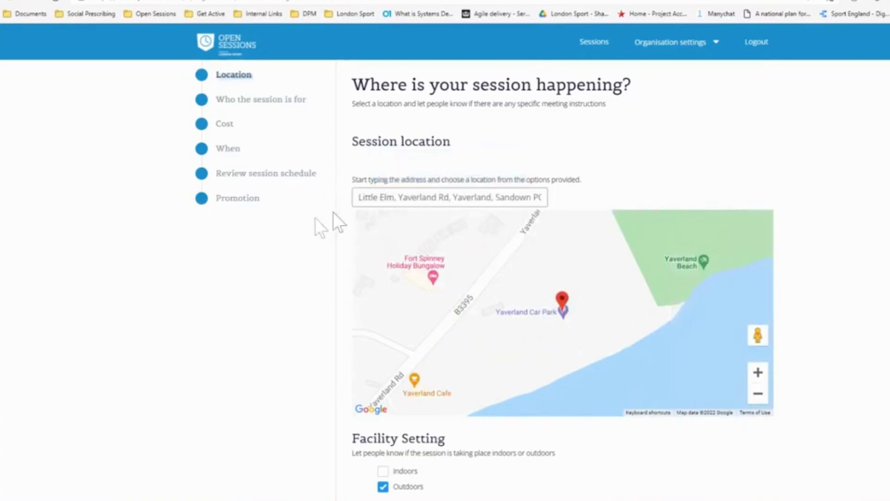
pyautogui.scroll(-3, 319, 230)
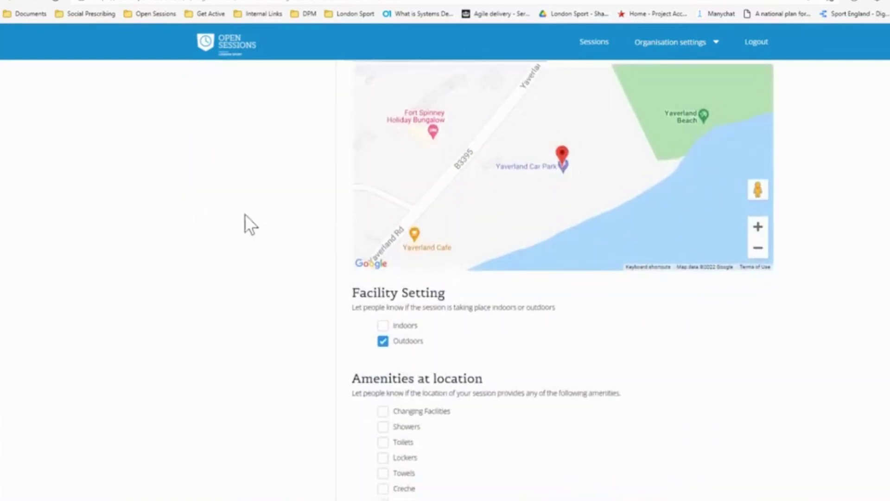
# Tick Parking, Changing Facilities, Showers and Toilets under Amenities at location, then continue
pyautogui.scroll(-3, 245, 218)
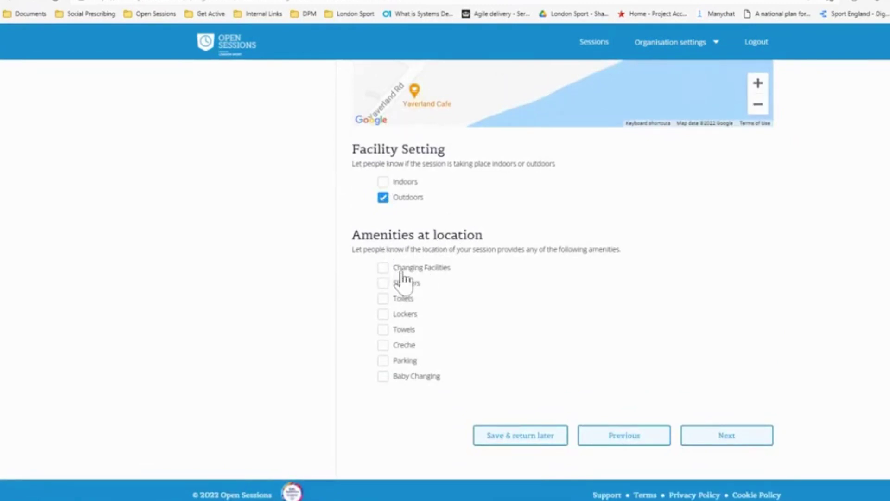
pyautogui.click(383, 362)
pyautogui.click(383, 267)
pyautogui.click(383, 282)
pyautogui.click(383, 298)
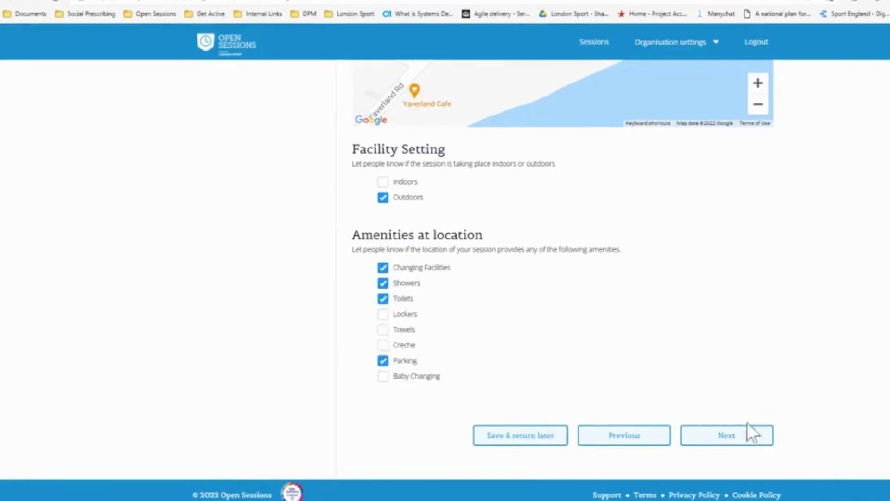
pyautogui.click(737, 438)
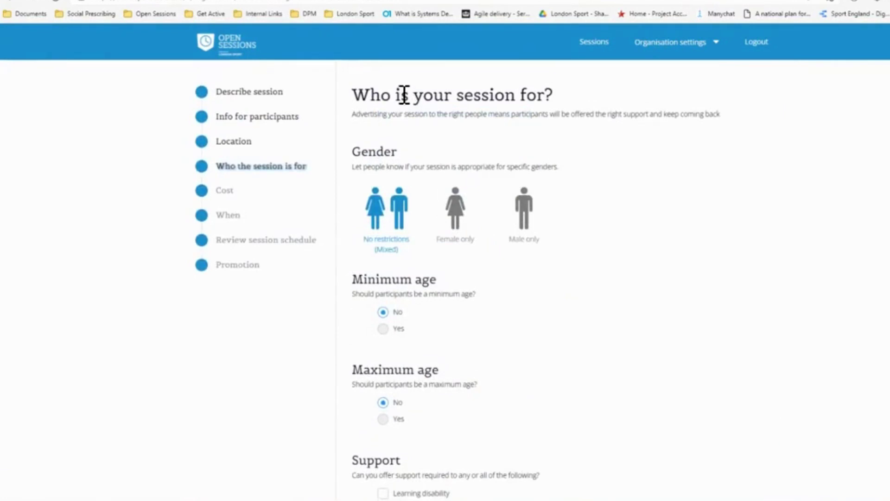
pyautogui.scroll(-2, 405, 94)
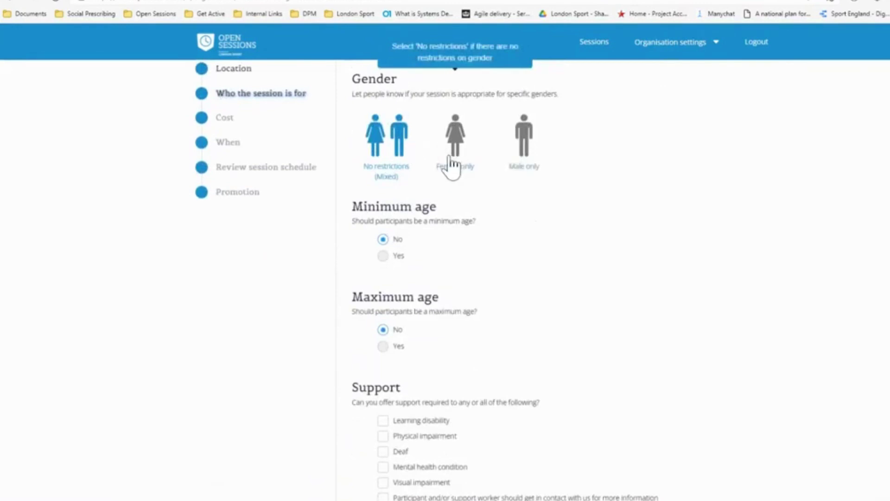
pyautogui.scroll(-2, 520, 166)
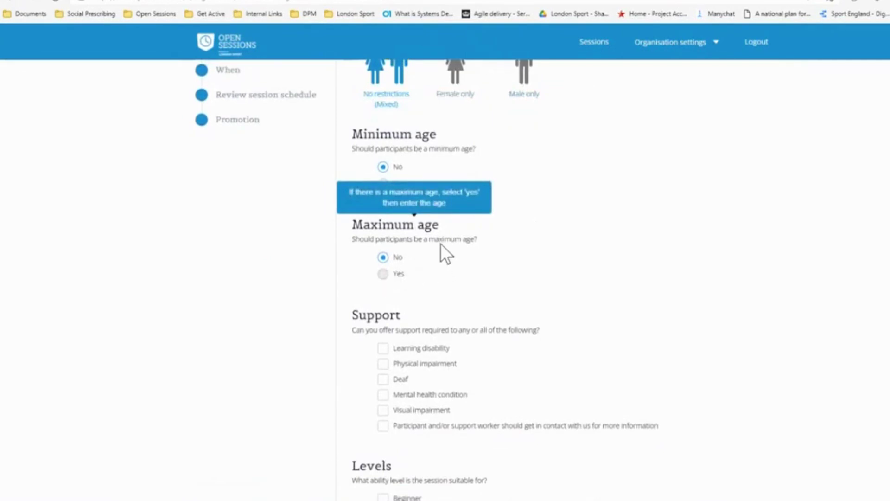
pyautogui.click(393, 185)
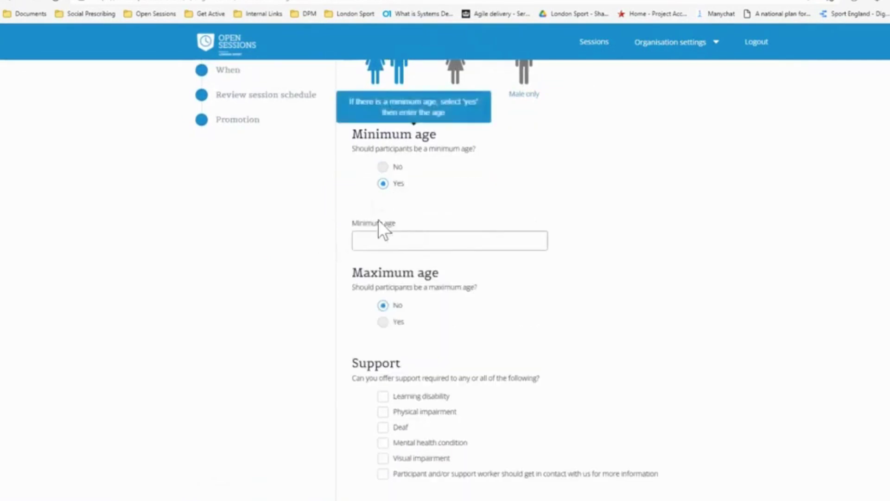
pyautogui.click(384, 168)
pyautogui.scroll(-3, 411, 219)
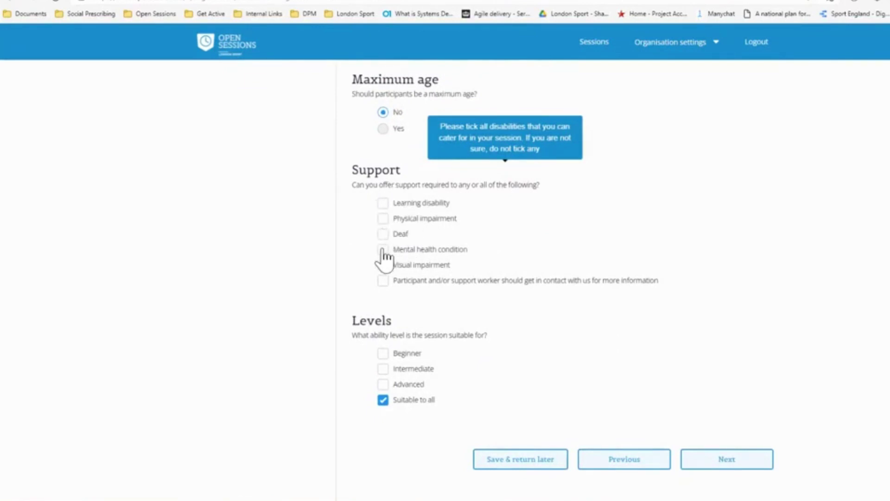
# Tick only 'Participant and/or support worker should get in contact' under Support, then continue to Cost
pyautogui.click(383, 204)
pyautogui.click(383, 206)
pyautogui.click(383, 282)
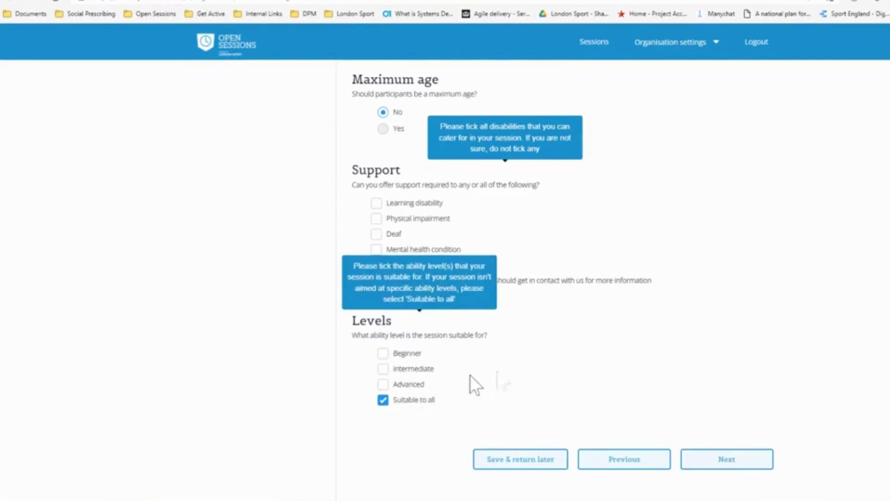
pyautogui.click(725, 464)
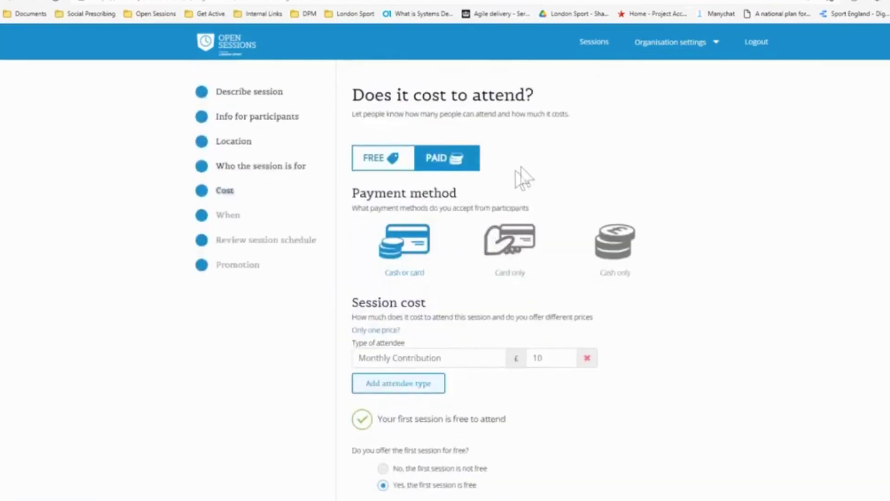
# Set the session to PAID and enter 6 as the single session price
pyautogui.click(378, 168)
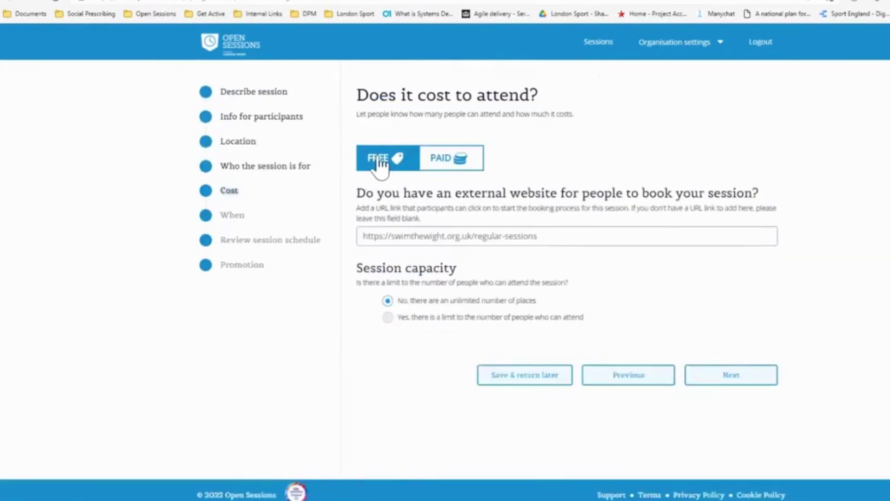
pyautogui.click(440, 166)
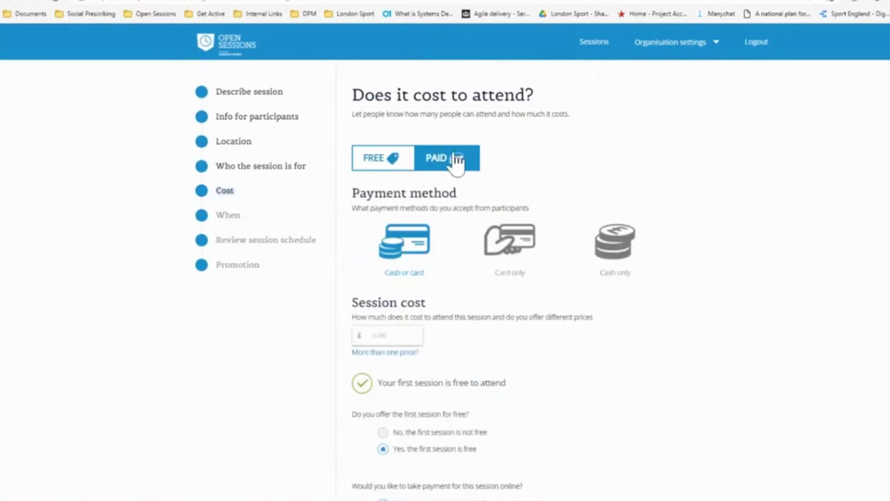
pyautogui.scroll(-2, 454, 162)
pyautogui.scroll(-1, 455, 158)
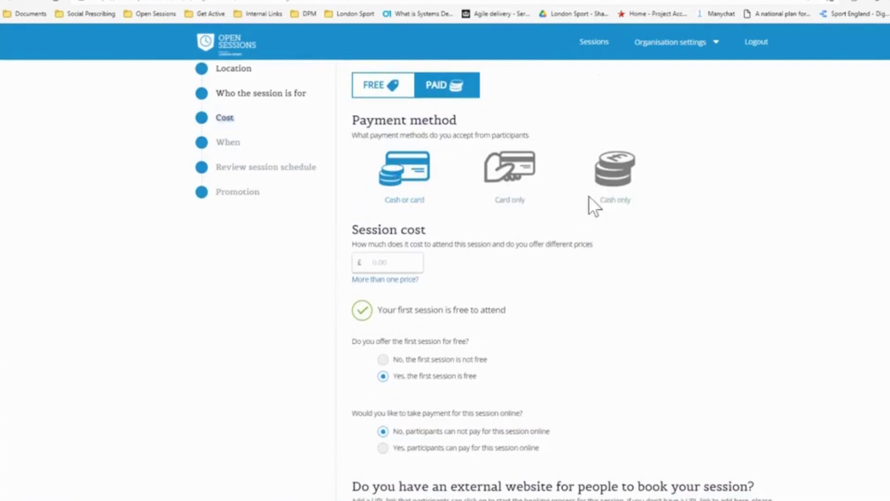
pyautogui.click(383, 267)
pyautogui.click(388, 288)
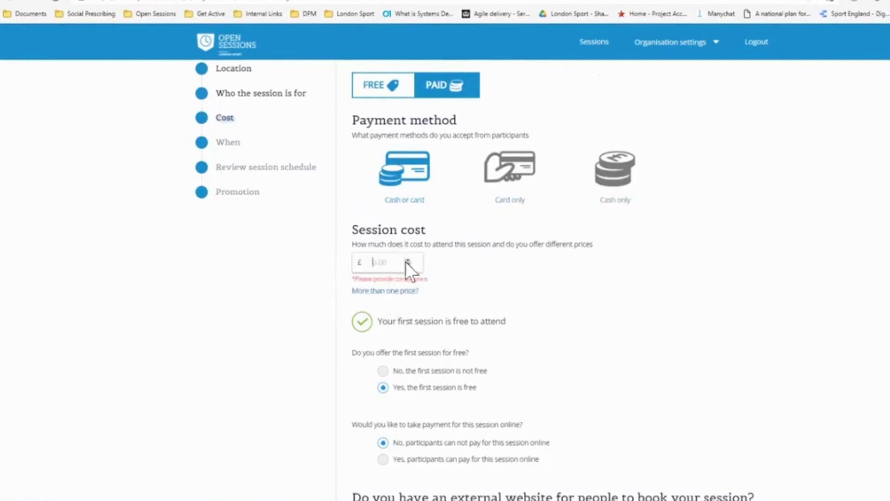
pyautogui.write('6')
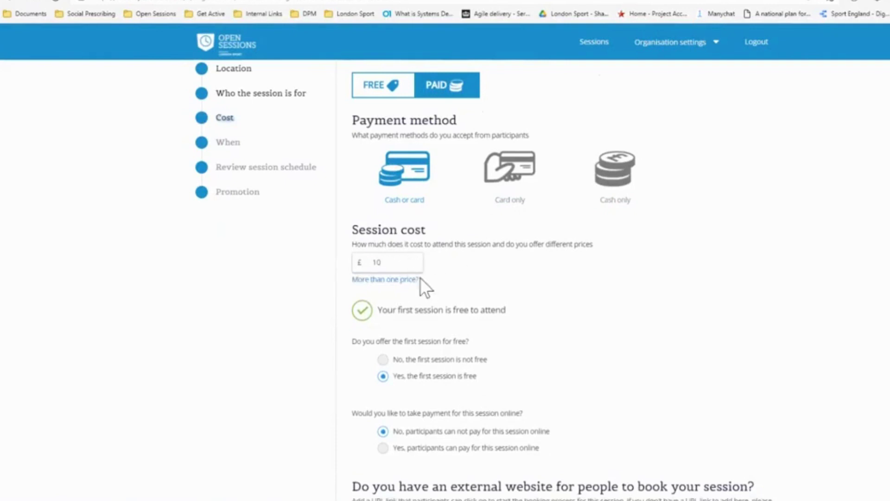
# Switch to multiple prices and add a 'Monthly cost' attendee type at £10
pyautogui.click(416, 279)
pyautogui.write('Monhtly')
pyautogui.press('BackSpace')
pyautogui.press('BackSpace')
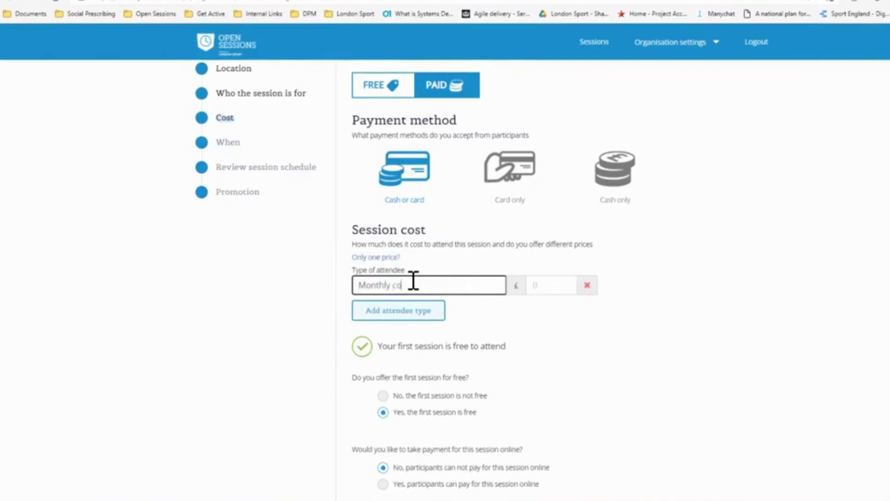
pyautogui.write('ly cost')
pyautogui.click(552, 284)
pyautogui.write('10')
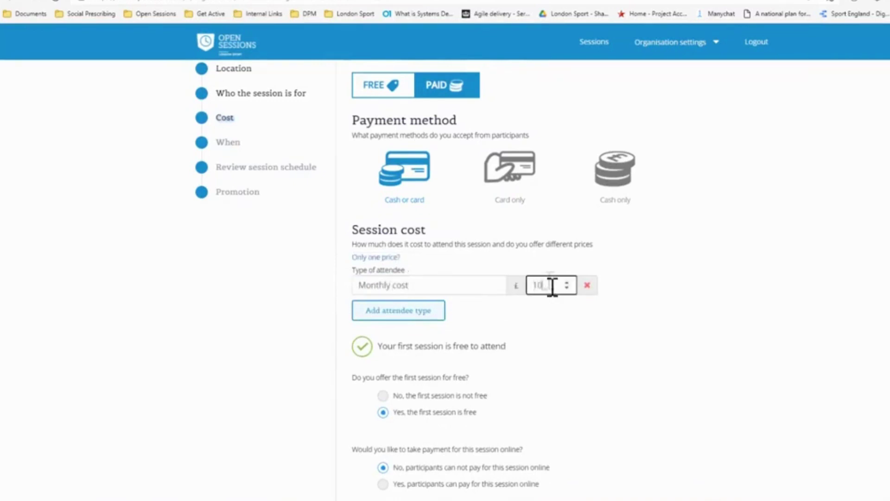
# Add a second attendee type, 'Concessions', priced at £5
pyautogui.click(401, 311)
pyautogui.click(417, 319)
pyautogui.write('Concessions')
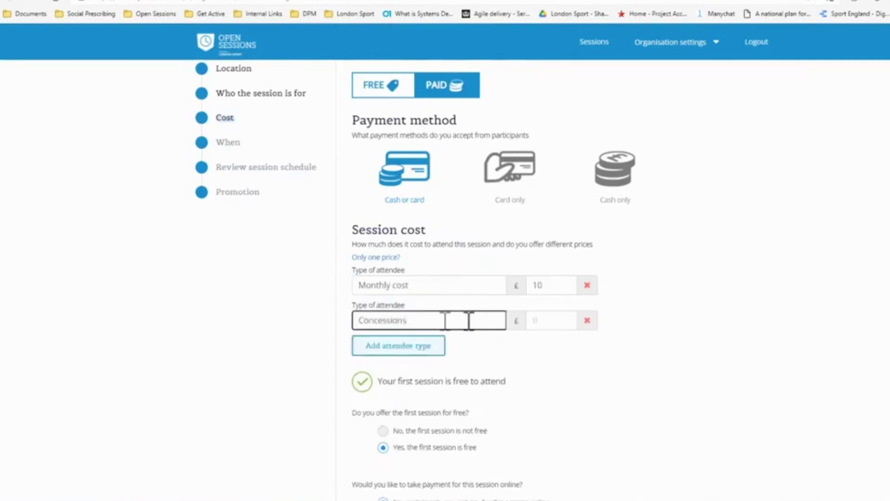
pyautogui.click(534, 320)
pyautogui.write('2')
pyautogui.press('BackSpace')
pyautogui.write('5')
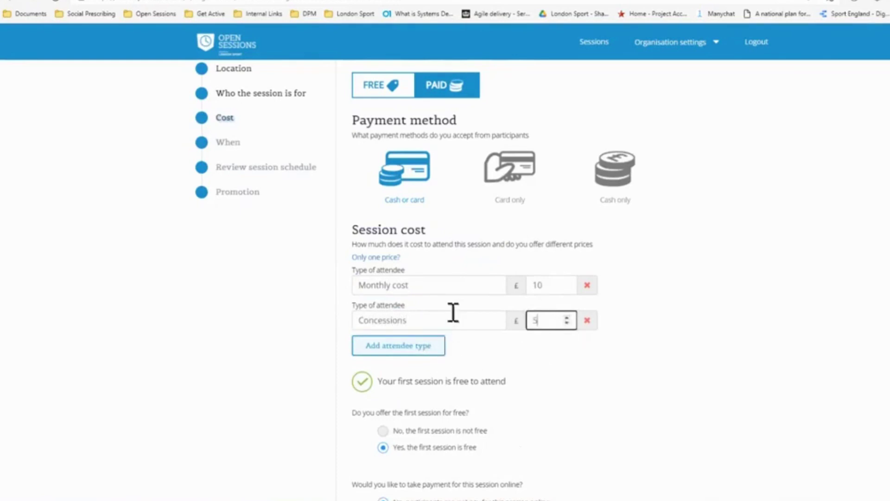
# Keep the first session marked as free ('Yes, free')
pyautogui.scroll(-2, 434, 318)
pyautogui.scroll(-3, 434, 318)
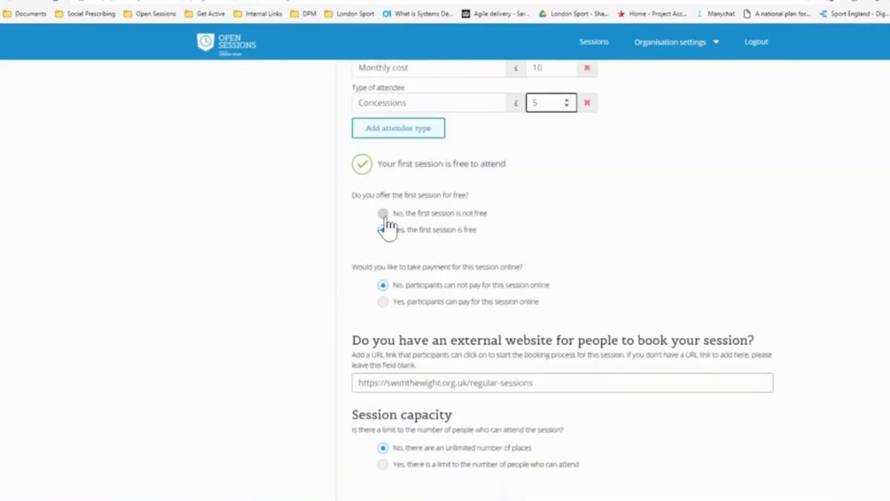
pyautogui.click(384, 215)
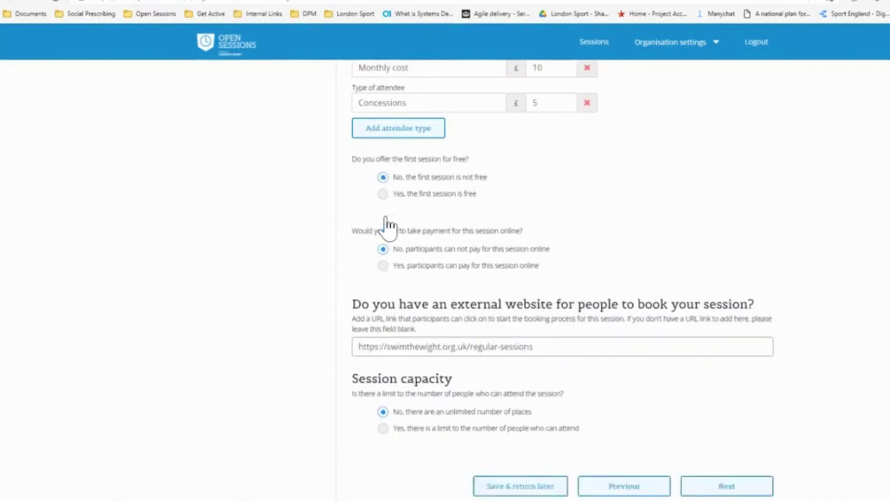
pyautogui.click(384, 198)
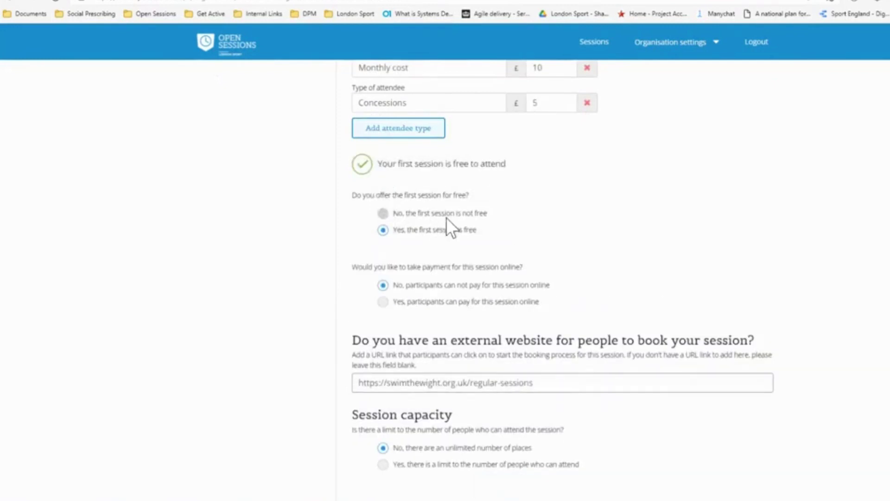
# Leave the number of places unlimited and continue to the Schedule step
pyautogui.scroll(-2, 446, 217)
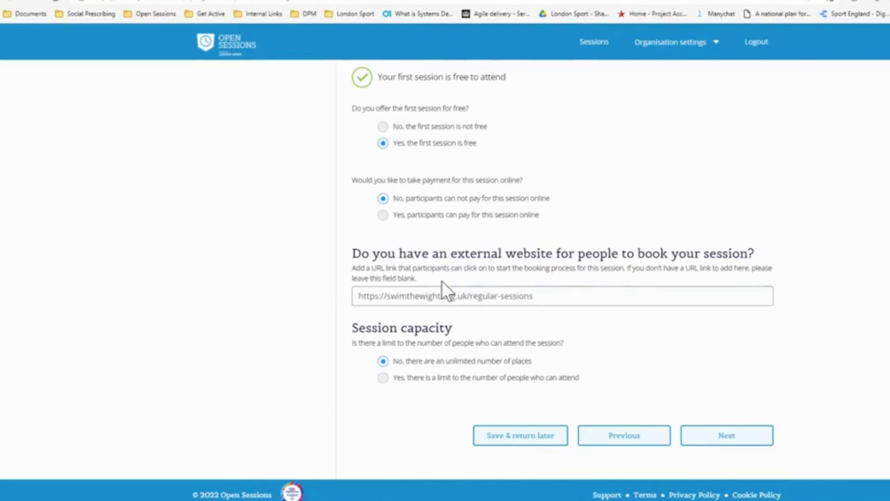
pyautogui.click(540, 296)
pyautogui.click(383, 377)
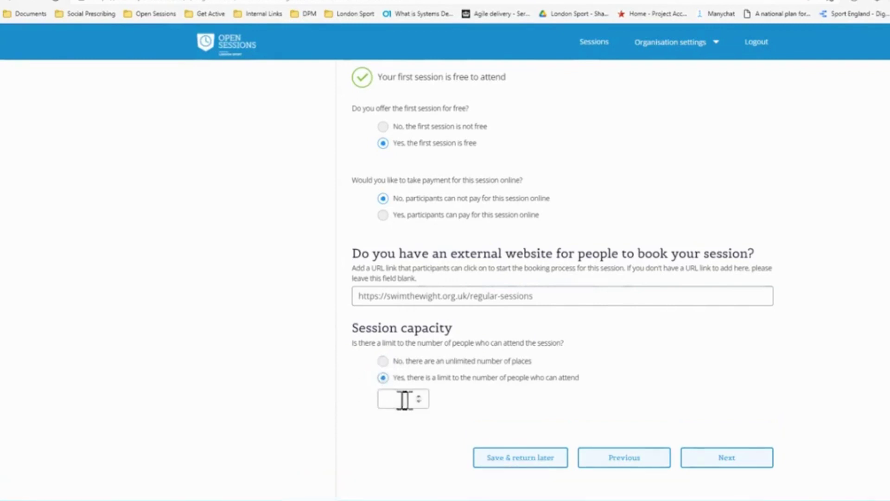
pyautogui.click(383, 361)
pyautogui.click(750, 444)
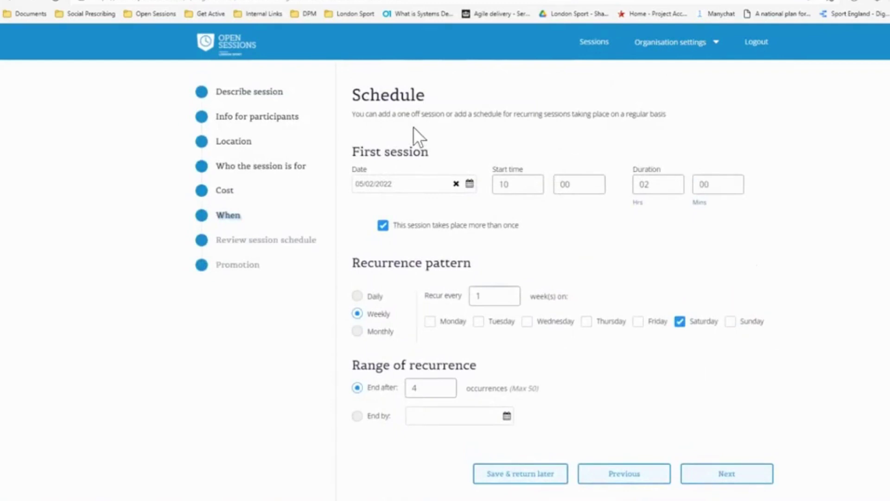
# Turn the session into a one-off and adjust the first session date with the calendar
pyautogui.click(383, 226)
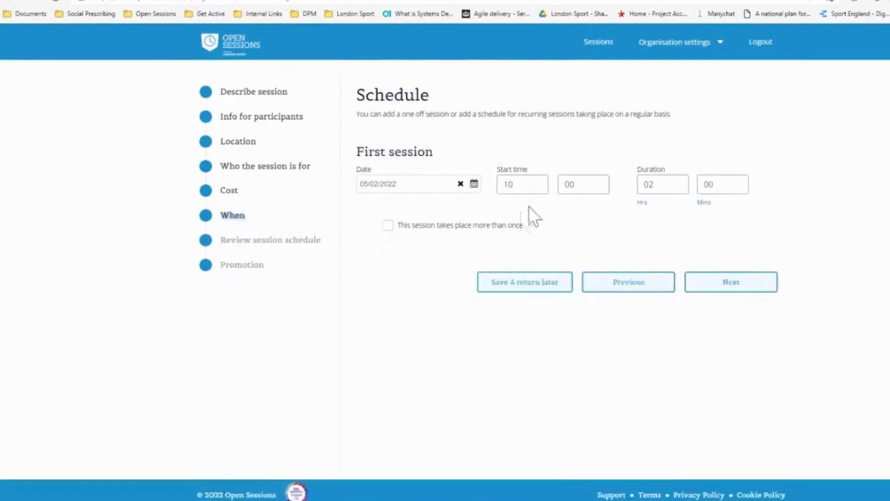
pyautogui.click(474, 184)
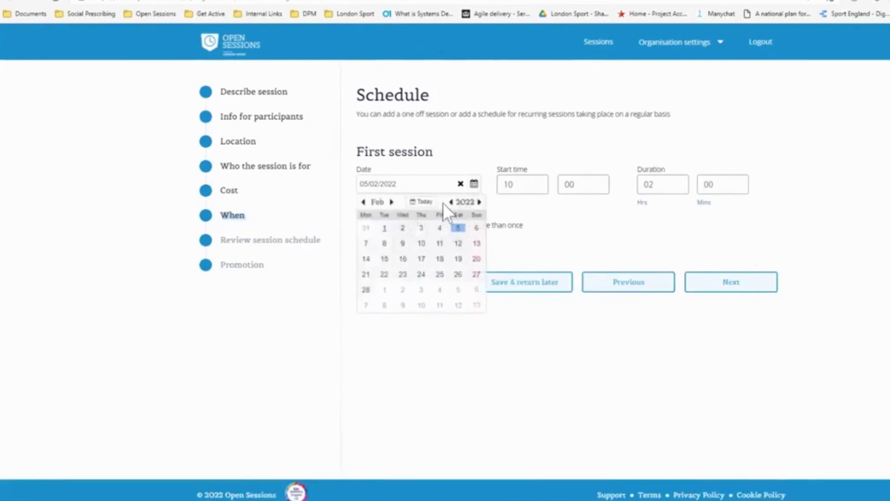
pyautogui.click(474, 183)
pyautogui.click(474, 184)
pyautogui.press('Escape')
pyautogui.click(399, 182)
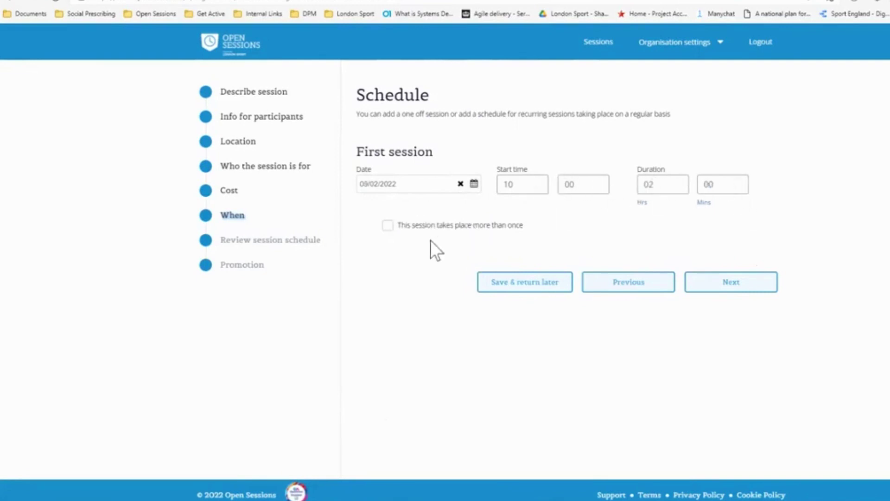
# Make the session recurring again from 05/02/2022, reset to daily with one occurrence
pyautogui.click(388, 225)
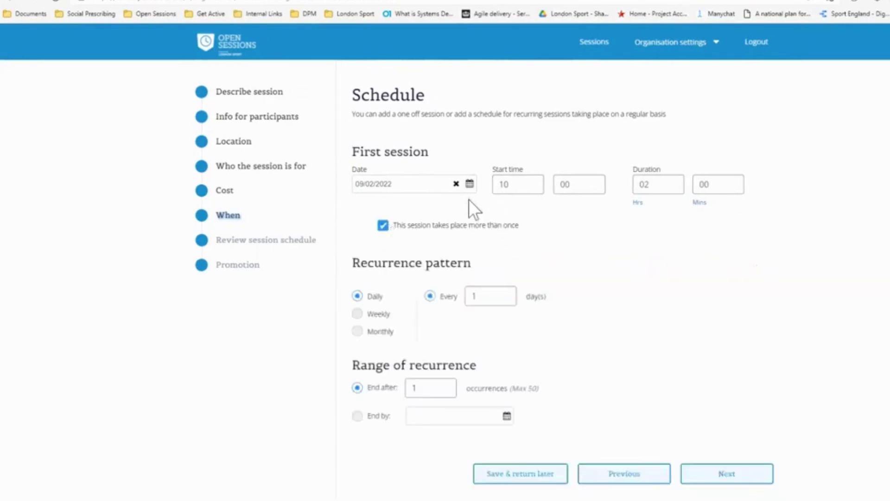
pyautogui.click(470, 183)
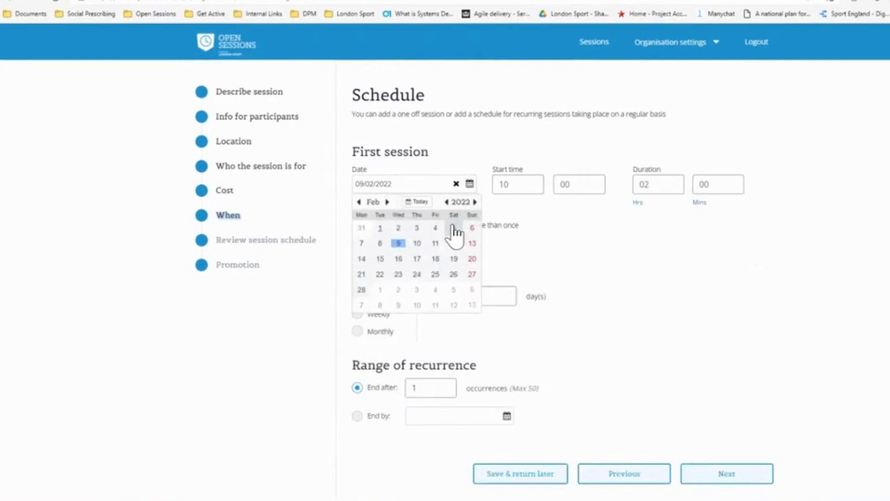
pyautogui.press('Escape')
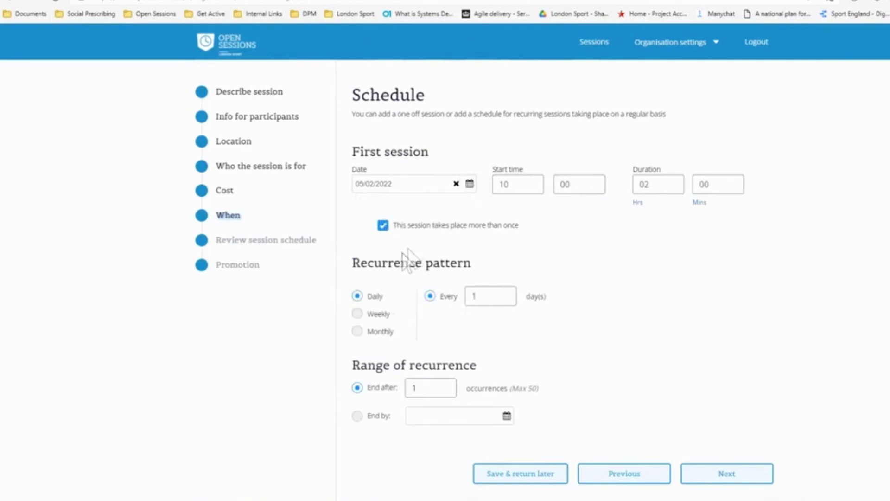
# Set the schedule to repeat weekly, every 1 week on Saturday, ending after 4 occurrences
pyautogui.scroll(-1, 394, 265)
pyautogui.click(377, 279)
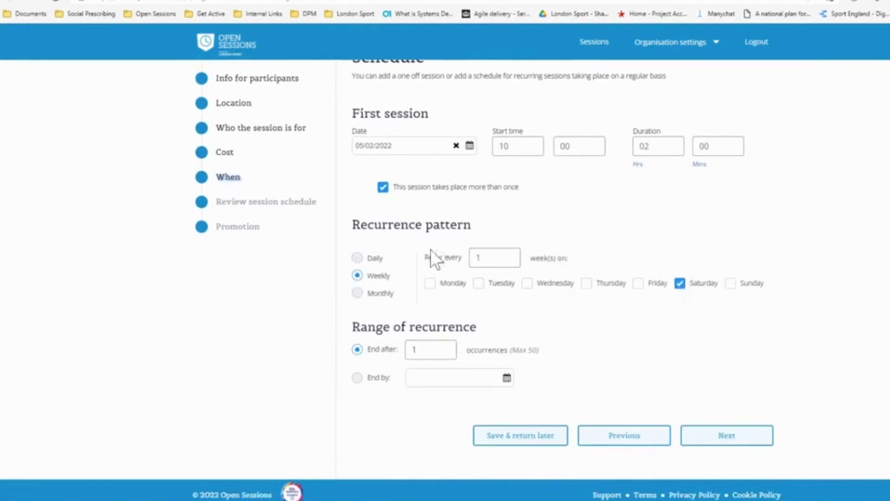
pyautogui.doubleClick(478, 258)
pyautogui.write('2')
pyautogui.press('BackSpace')
pyautogui.write('1')
pyautogui.moveTo(427, 352); pyautogui.dragTo(407, 349)
pyautogui.press('BackSpace')
pyautogui.write('4')
pyautogui.scroll(1, 469, 159)
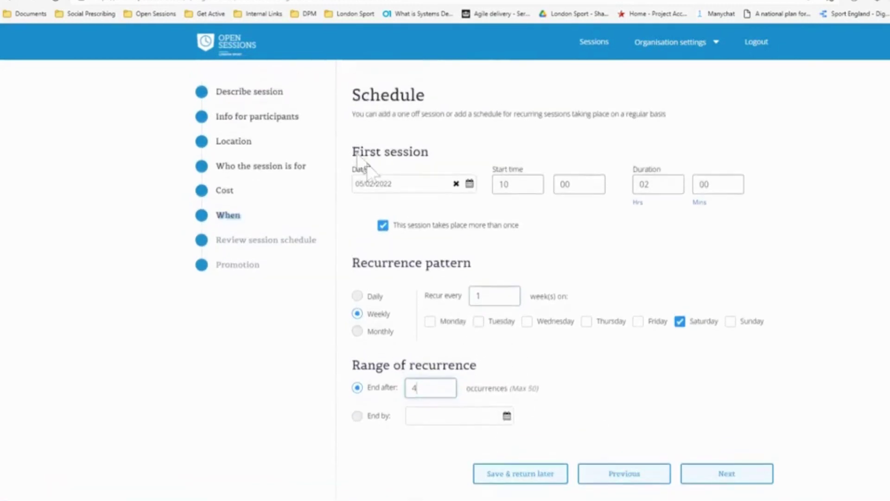
# Review the four Saturday sessions, 5–26 Feb at 10:00, and continue to Promotion
pyautogui.click(720, 473)
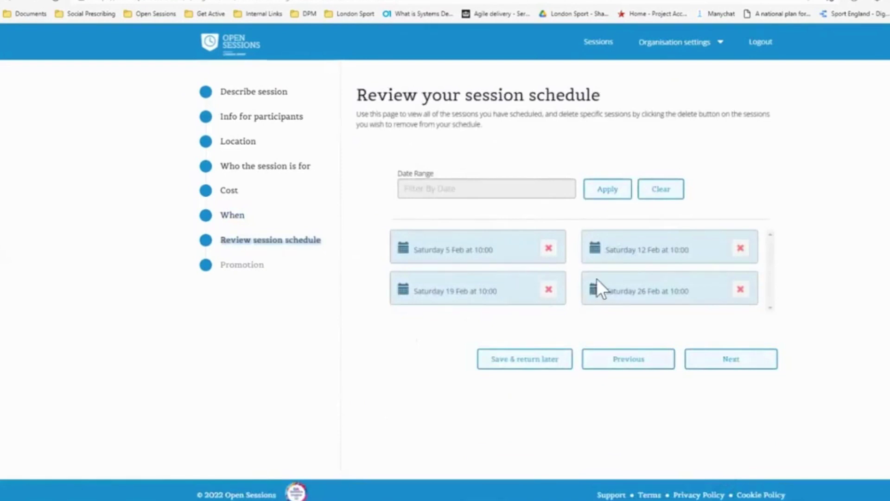
pyautogui.click(739, 360)
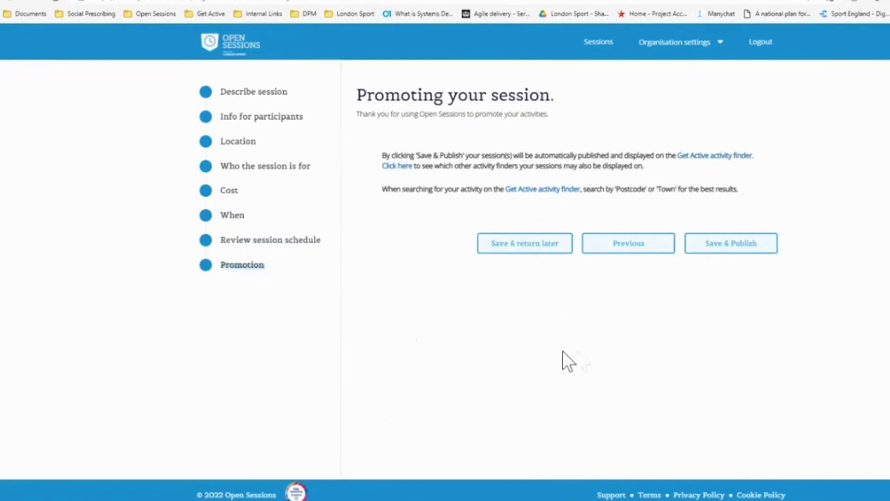
# Save & Publish Ocean Swimming with the Sea Cafe, check the published page, then return to My Sessions
pyautogui.click(730, 249)
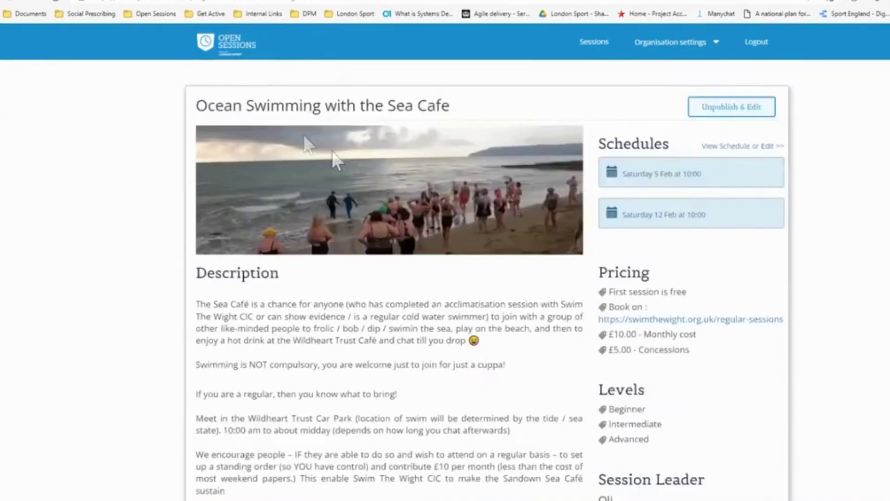
pyautogui.moveTo(217, 104); pyautogui.dragTo(451, 97)
pyautogui.scroll(-6, 439, 135)
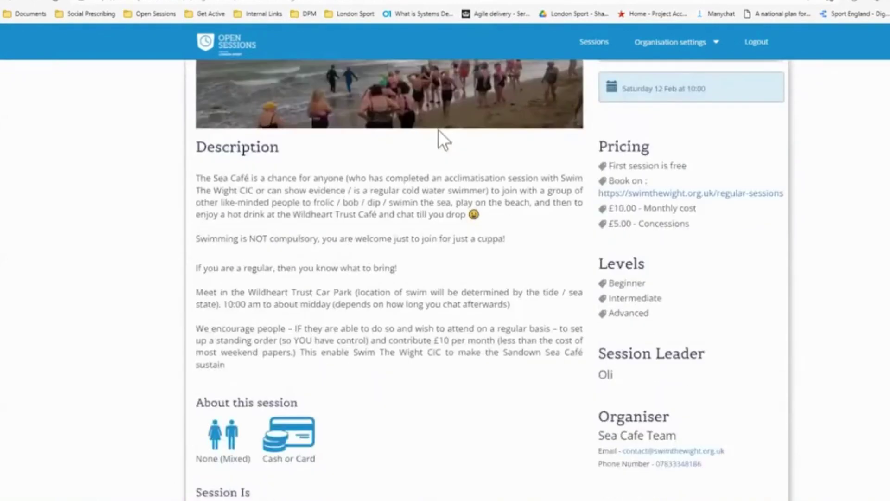
pyautogui.scroll(-4, 443, 237)
pyautogui.scroll(10, 447, 238)
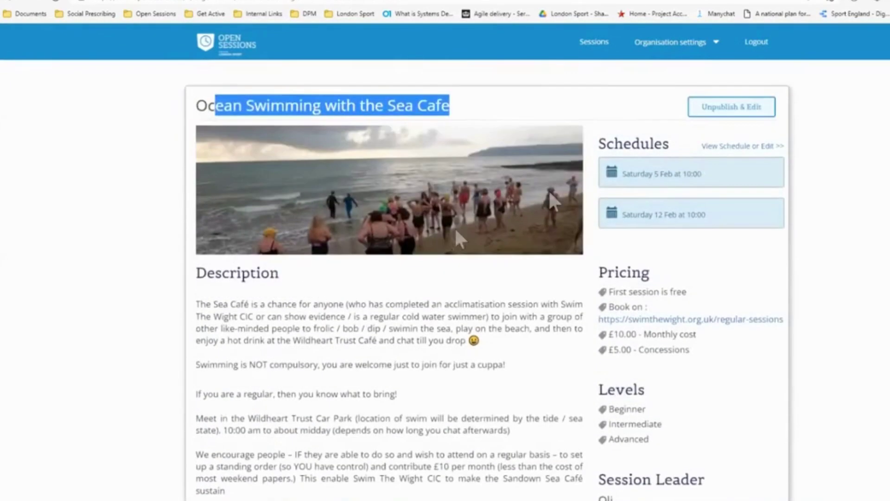
pyautogui.click(594, 50)
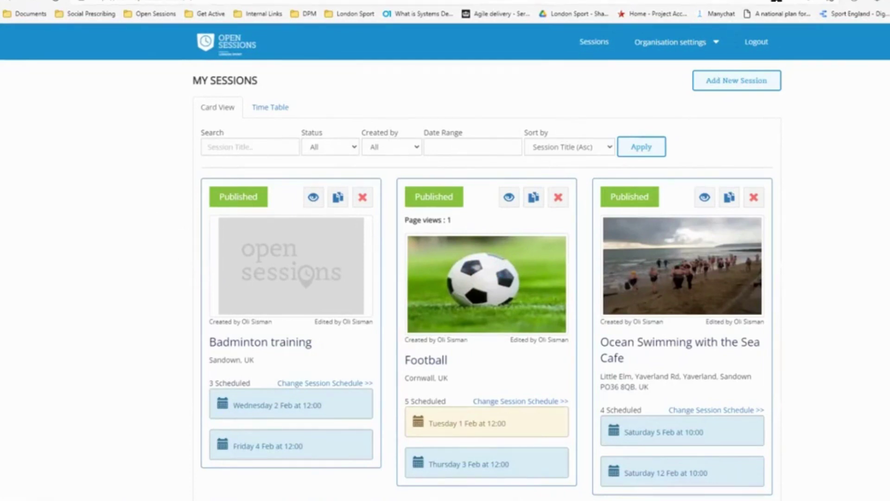
# Find Ocean Swimming with the Sea Cafe in Get Active results and check its £5.00 listing from Sat 5th February
pyautogui.hotkey('ctrl', 'Tab')
pyautogui.hotkey('ctrl', 'Tab')
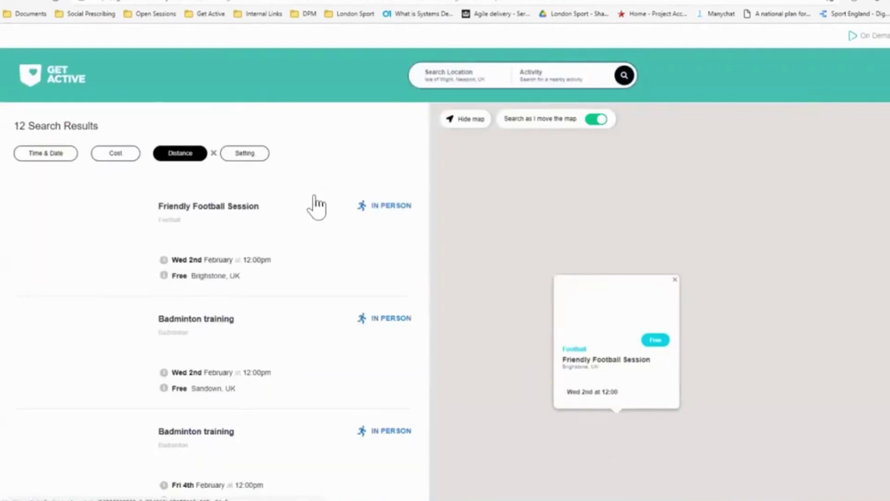
pyautogui.scroll(-5, 314, 186)
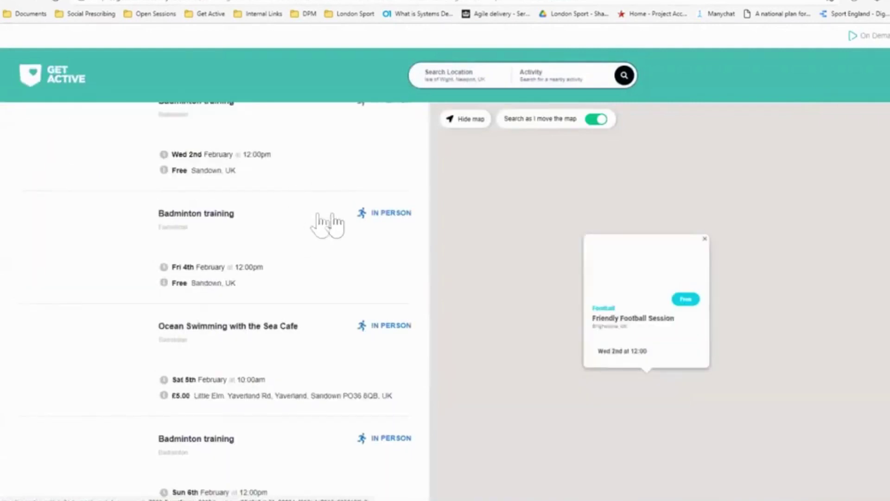
pyautogui.scroll(-2, 308, 305)
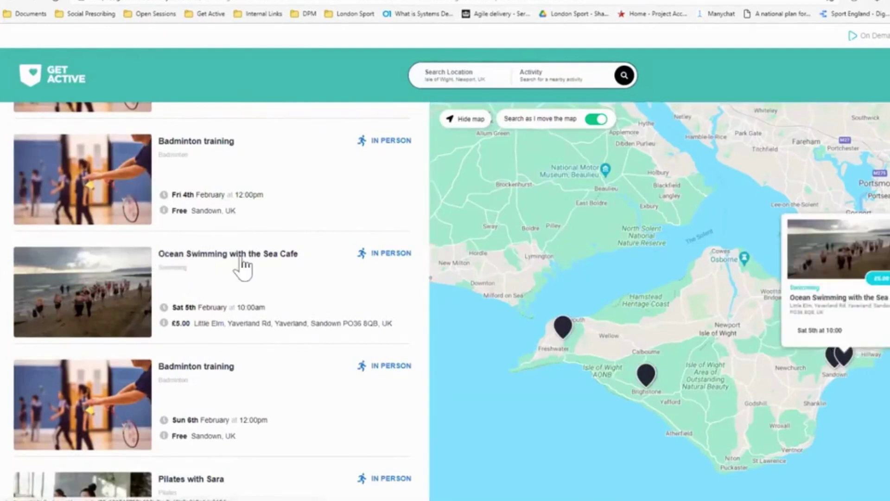
pyautogui.click(219, 268)
pyautogui.scroll(-7, 324, 251)
pyautogui.scroll(-15, 313, 246)
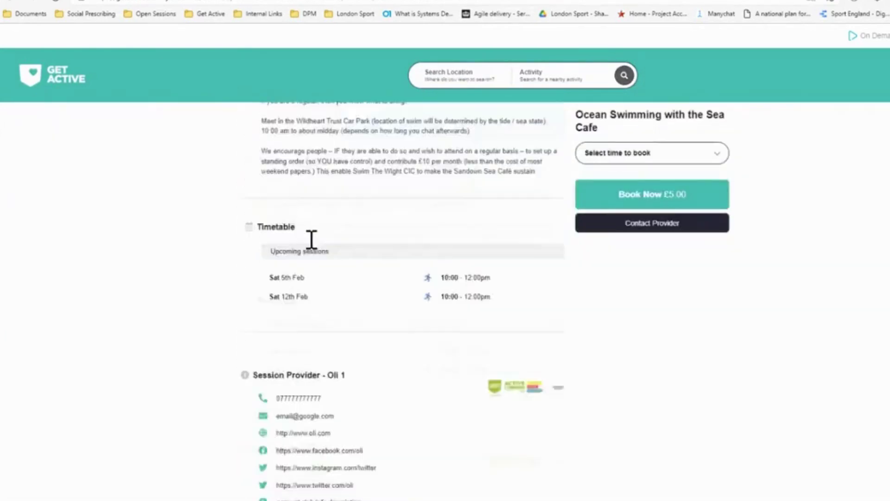
pyautogui.scroll(4, 312, 240)
pyautogui.scroll(6, 311, 248)
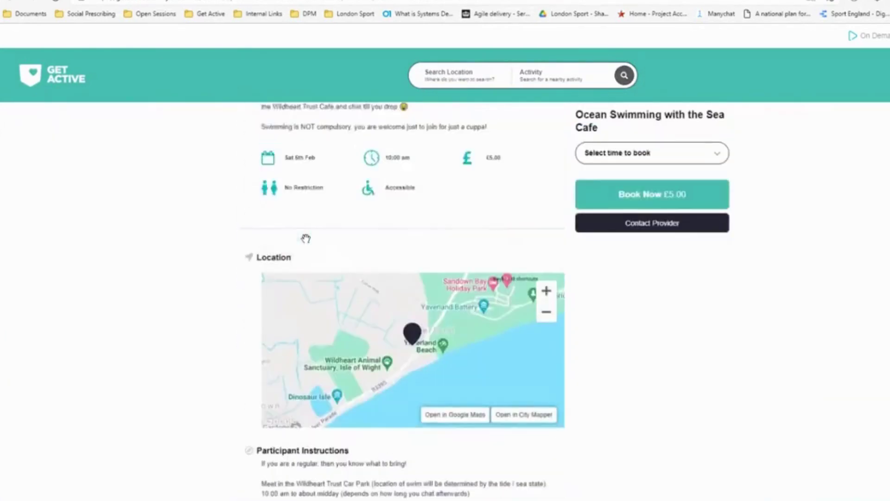
pyautogui.scroll(10, 248, 248)
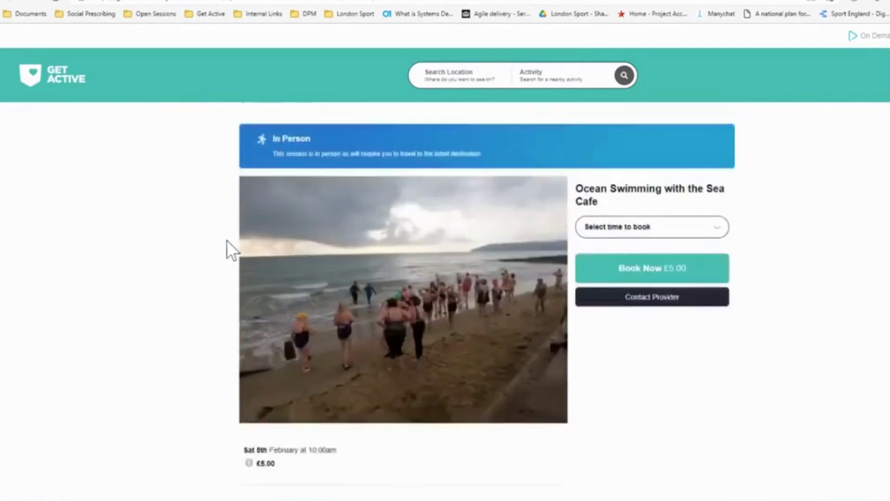
pyautogui.scroll(1, 225, 240)
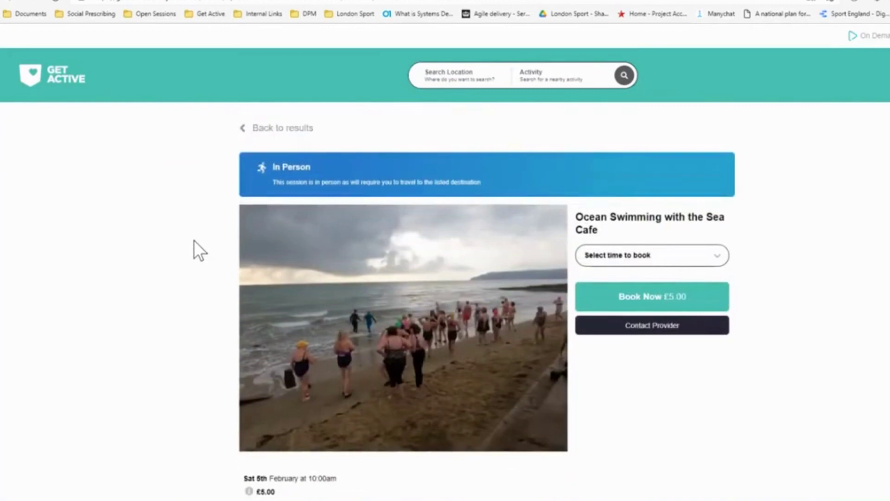
# Return to the Get Active Isle of Wight home page and scroll through its sections
pyautogui.click(67, 83)
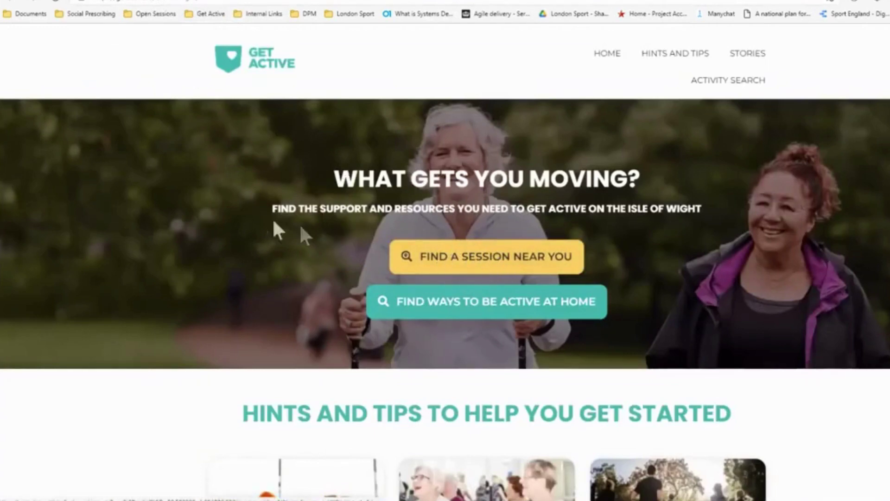
pyautogui.scroll(-5, 255, 207)
pyautogui.scroll(-18, 246, 208)
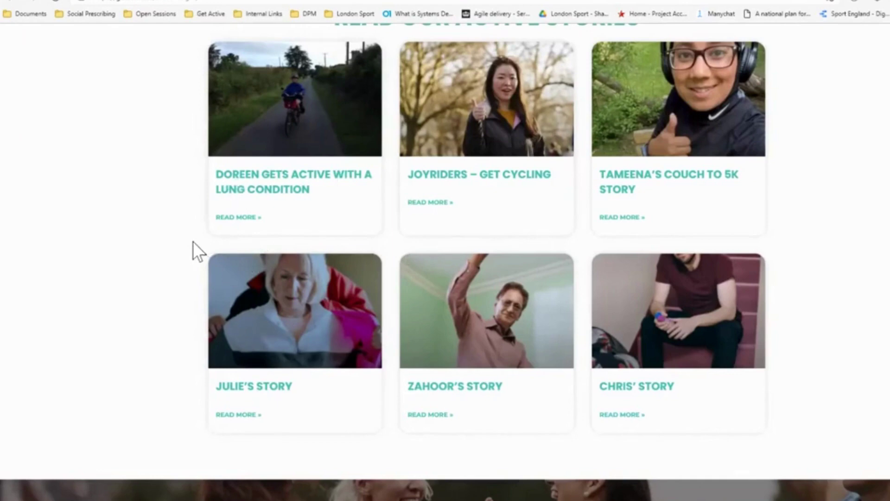
pyautogui.scroll(7, 158, 224)
pyautogui.scroll(10, 160, 220)
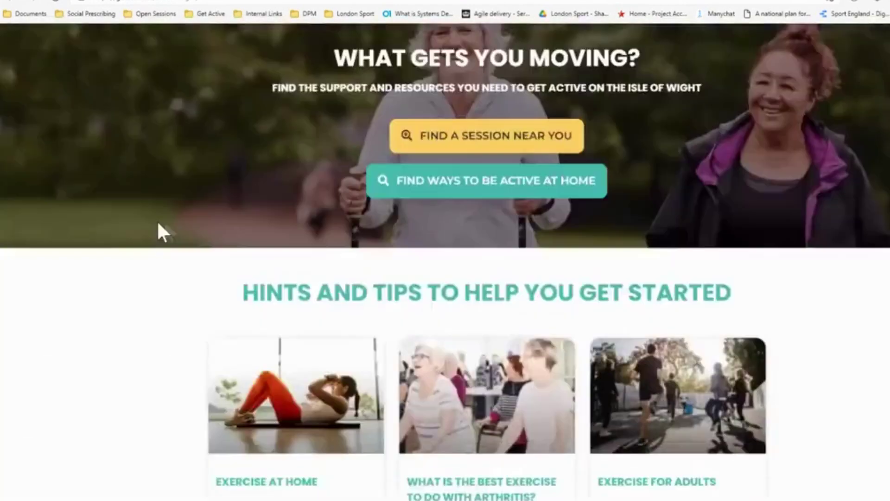